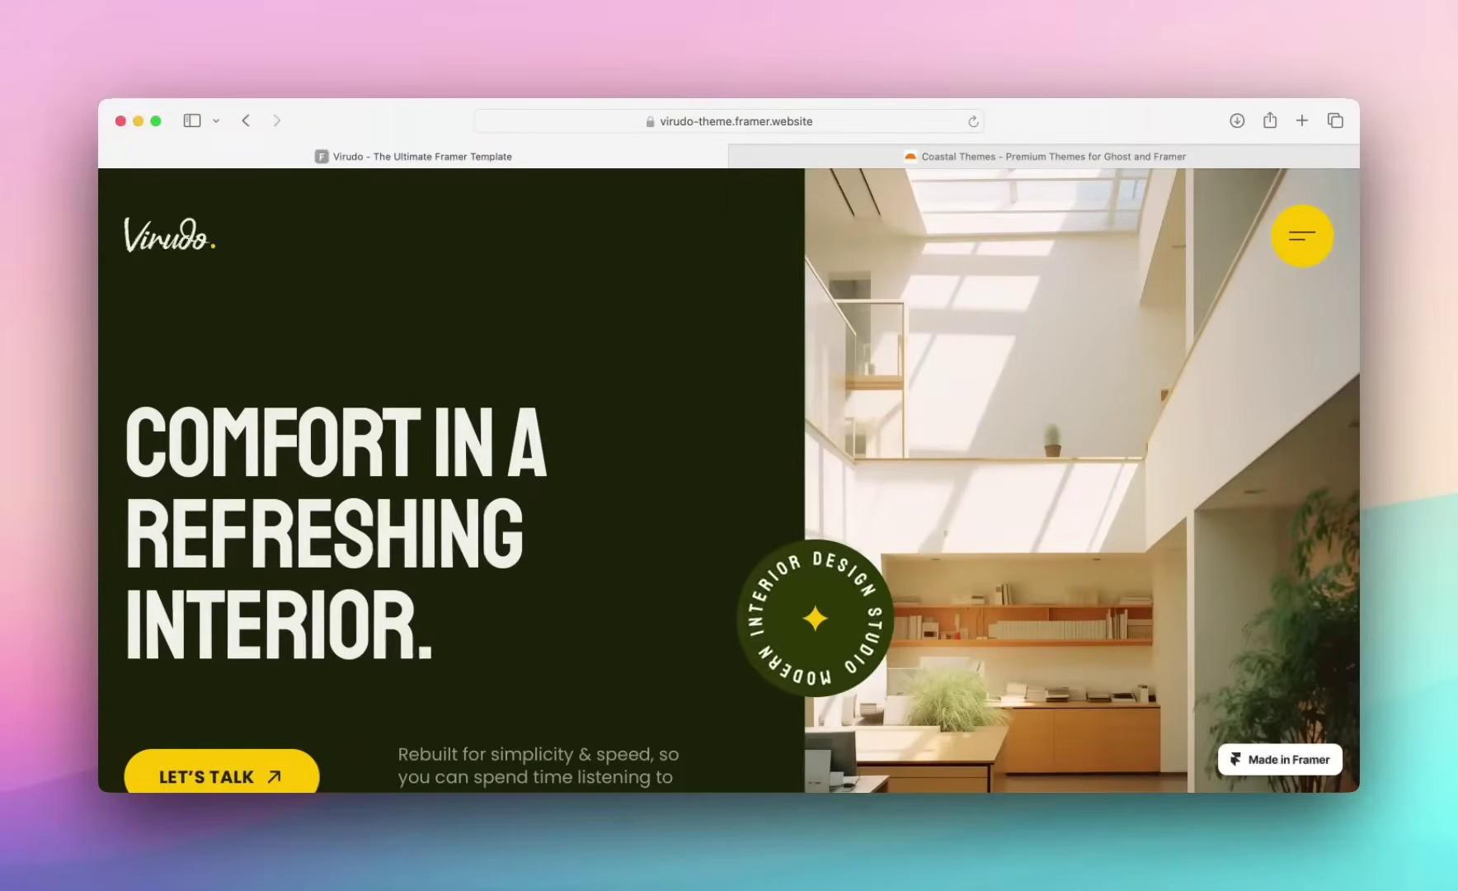
scroll(611, 447, down, 2)
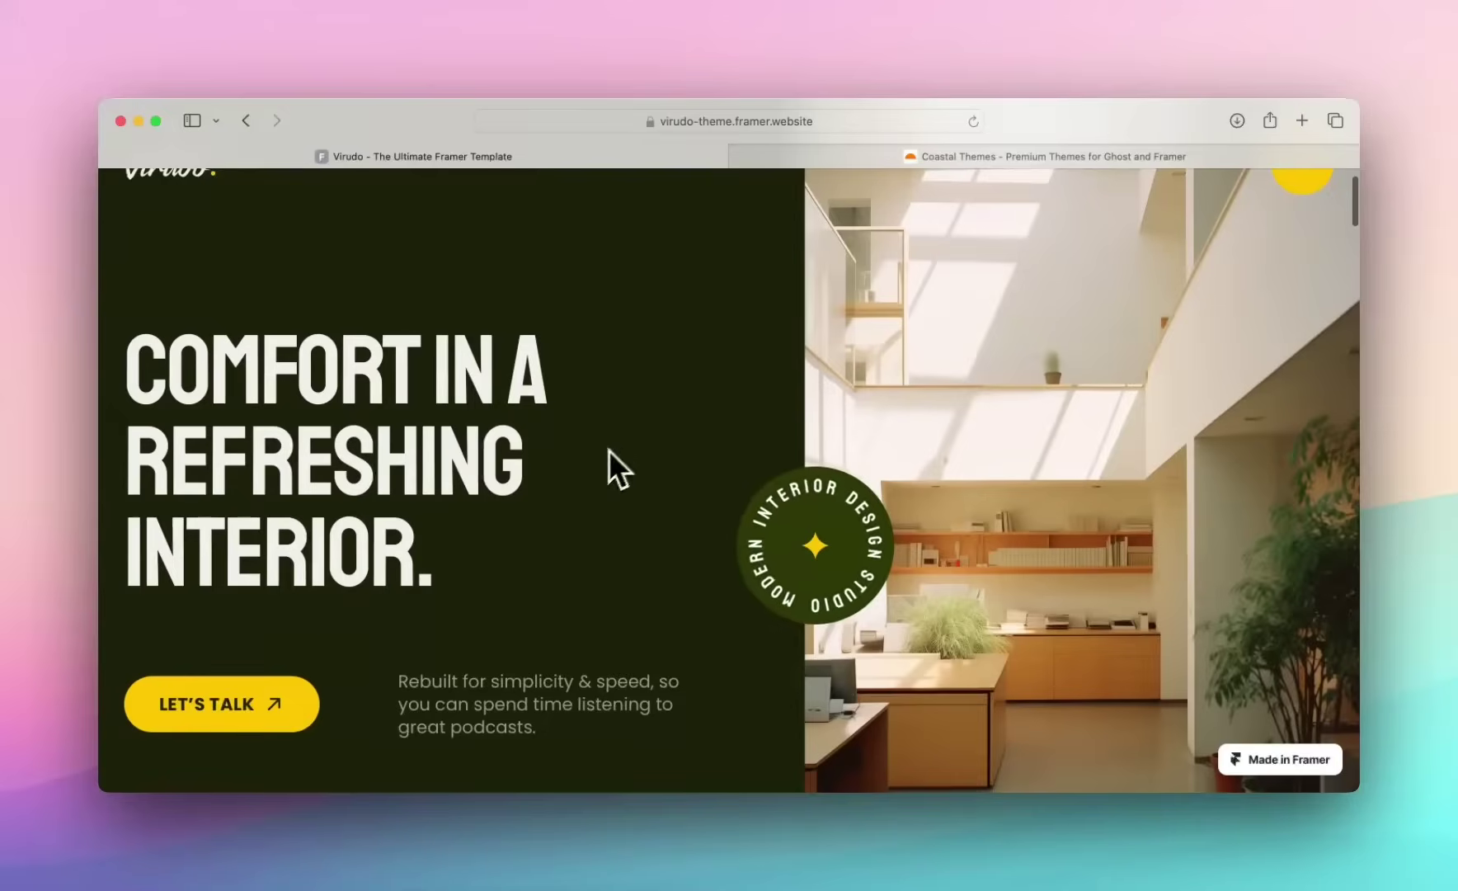
scroll(592, 286, up, 1)
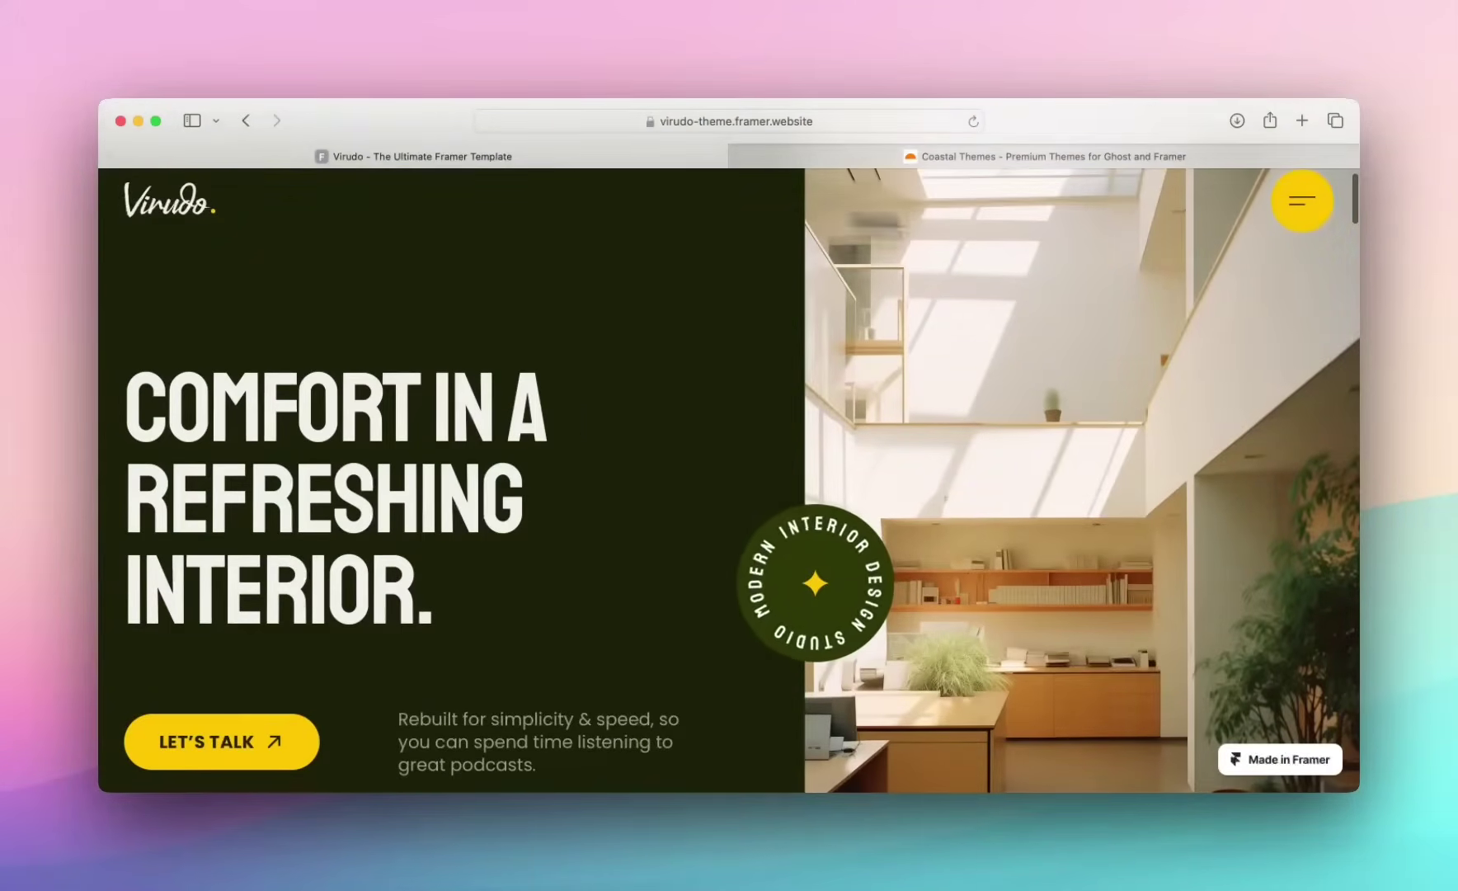
scroll(1331, 308, up, 1)
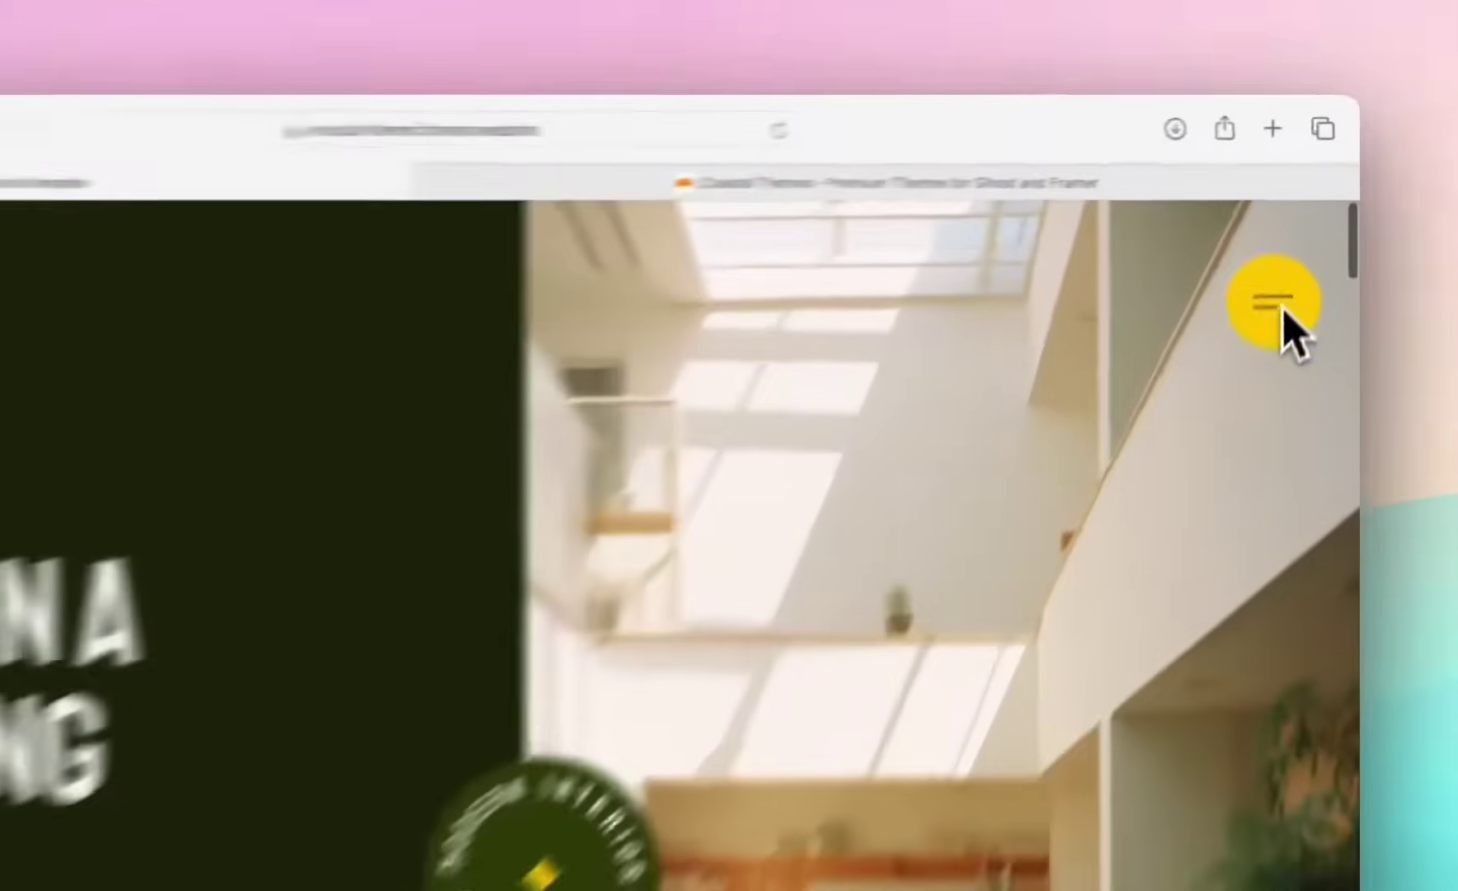
click(1304, 237)
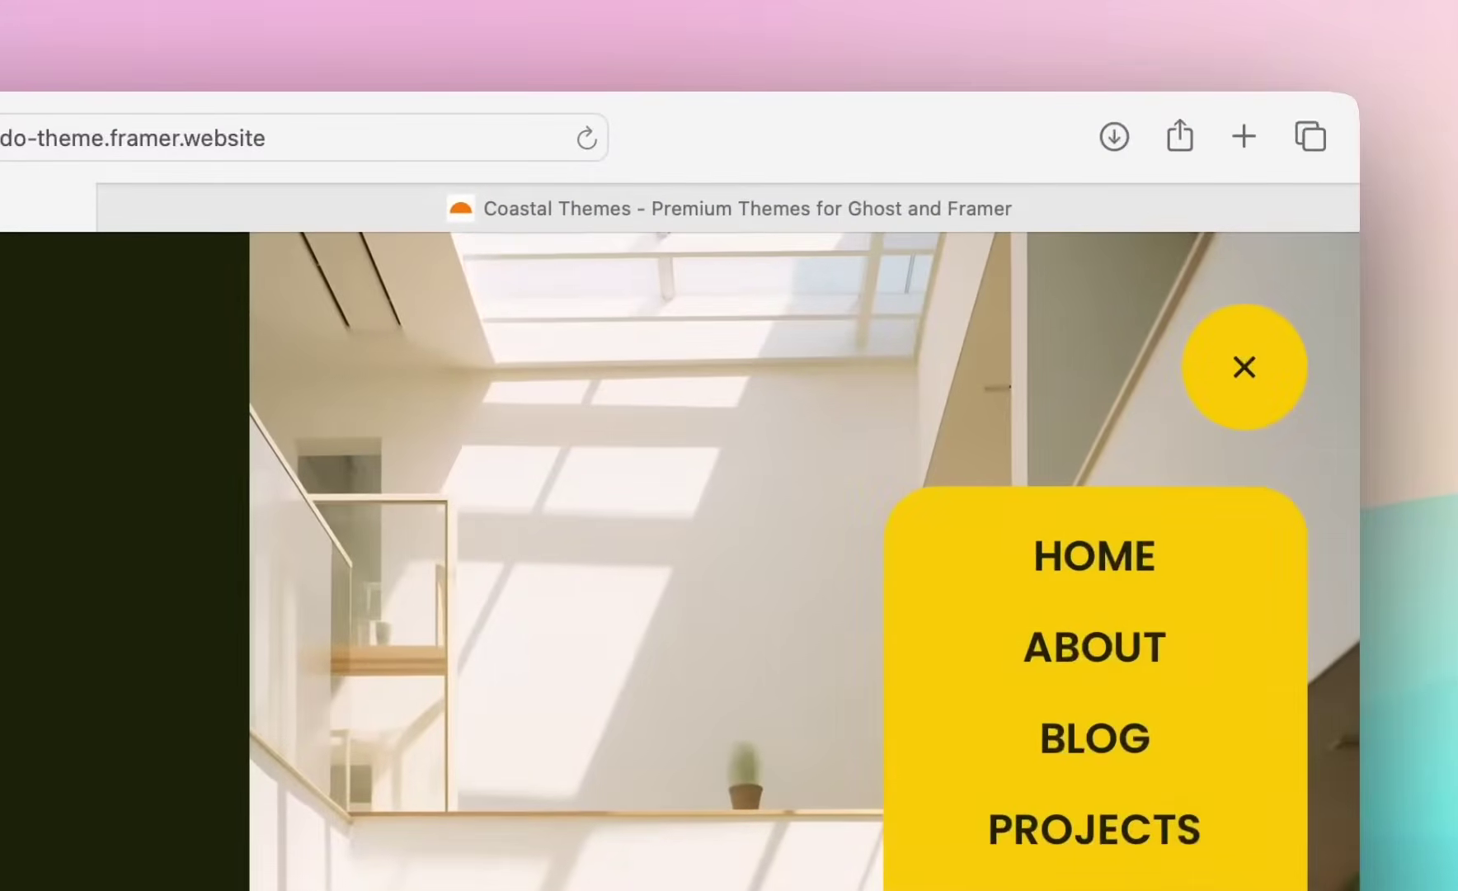
click(1247, 363)
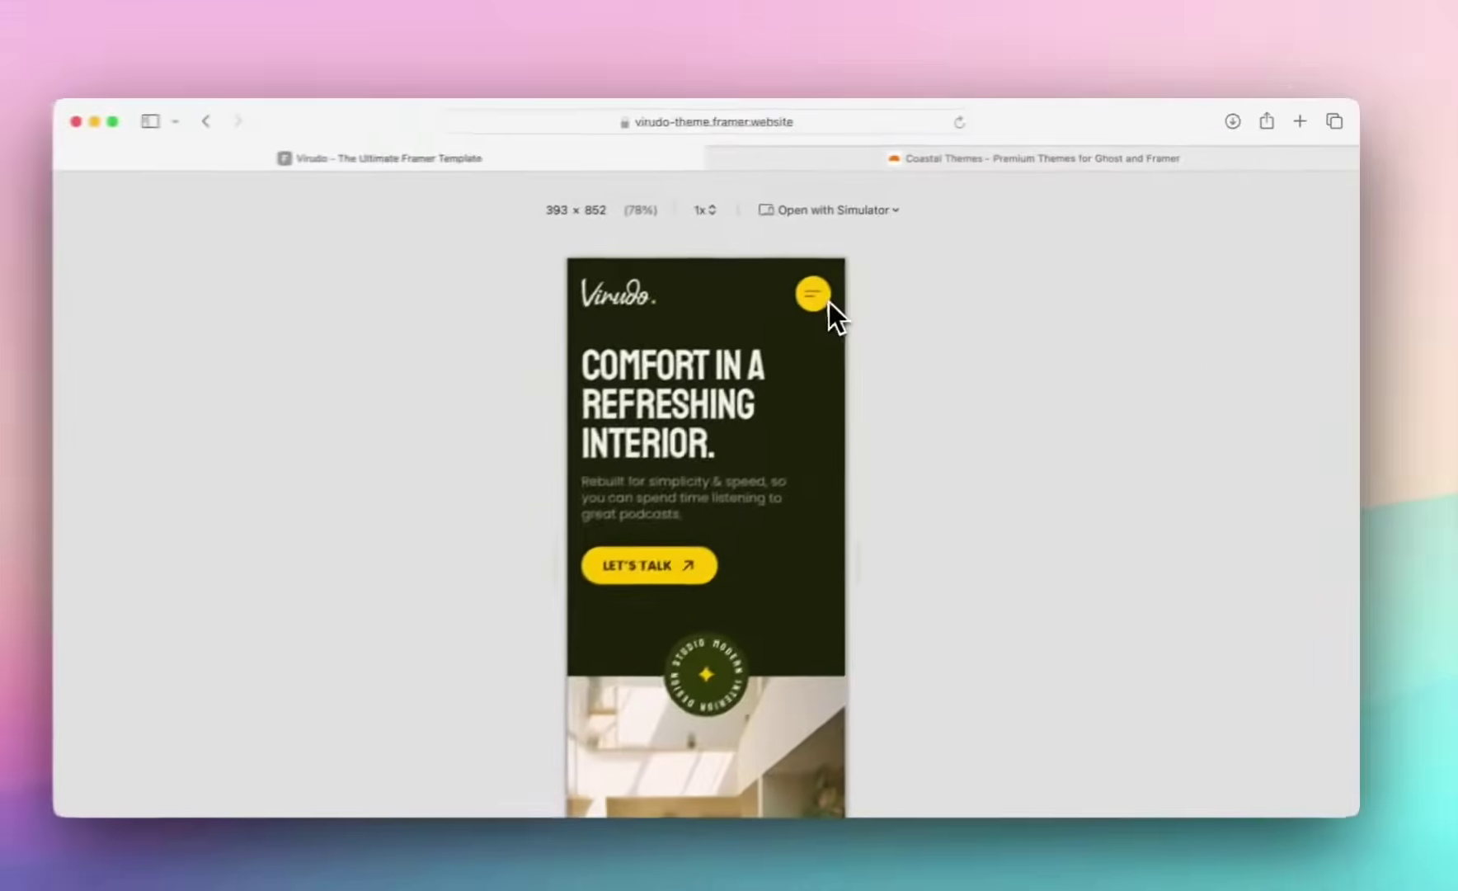
click(830, 302)
click(837, 294)
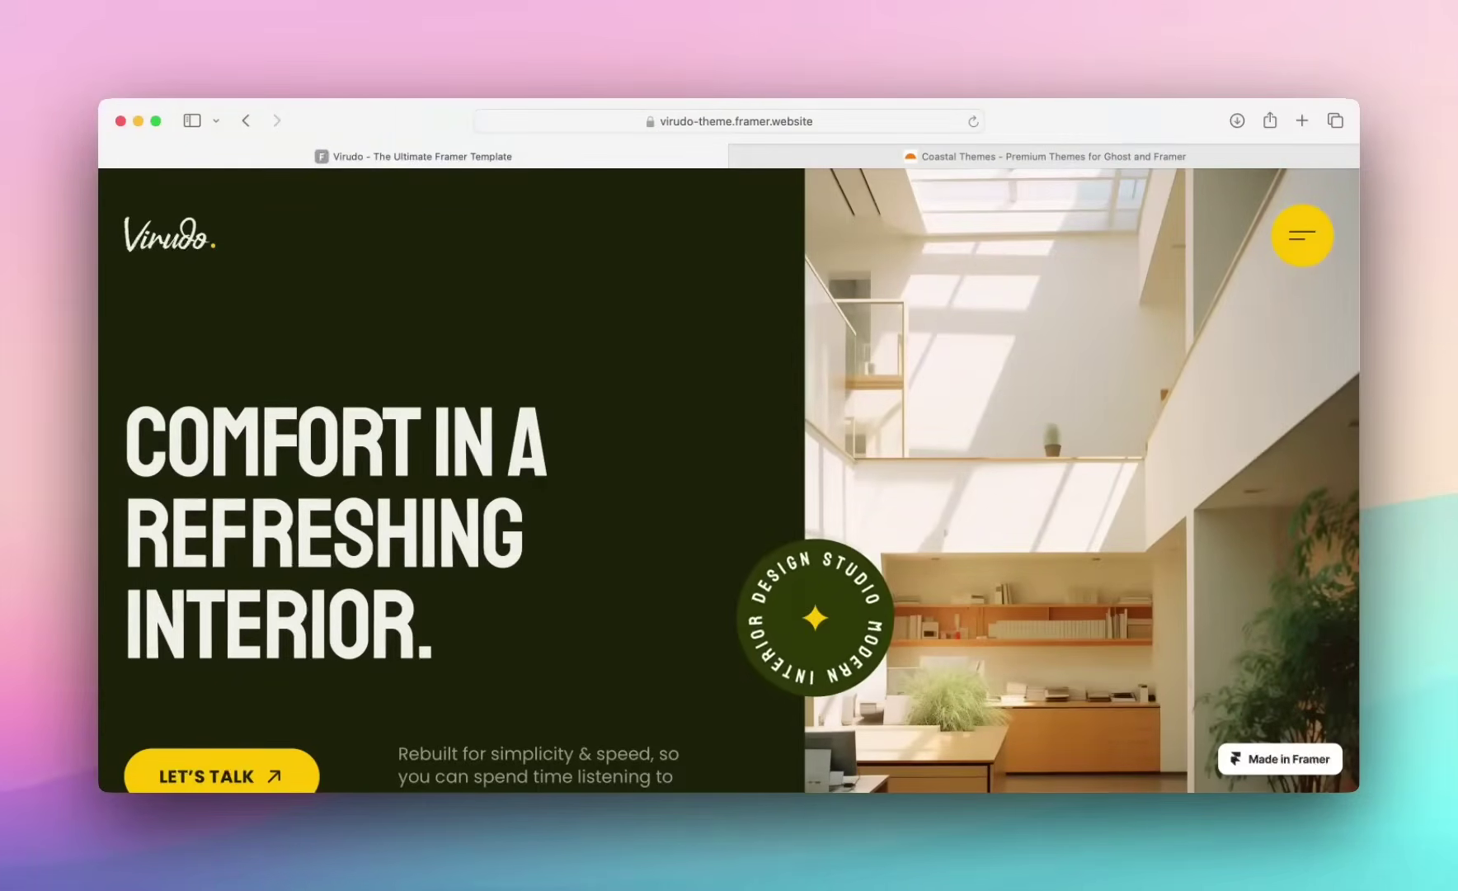
scroll(826, 422, down, 2)
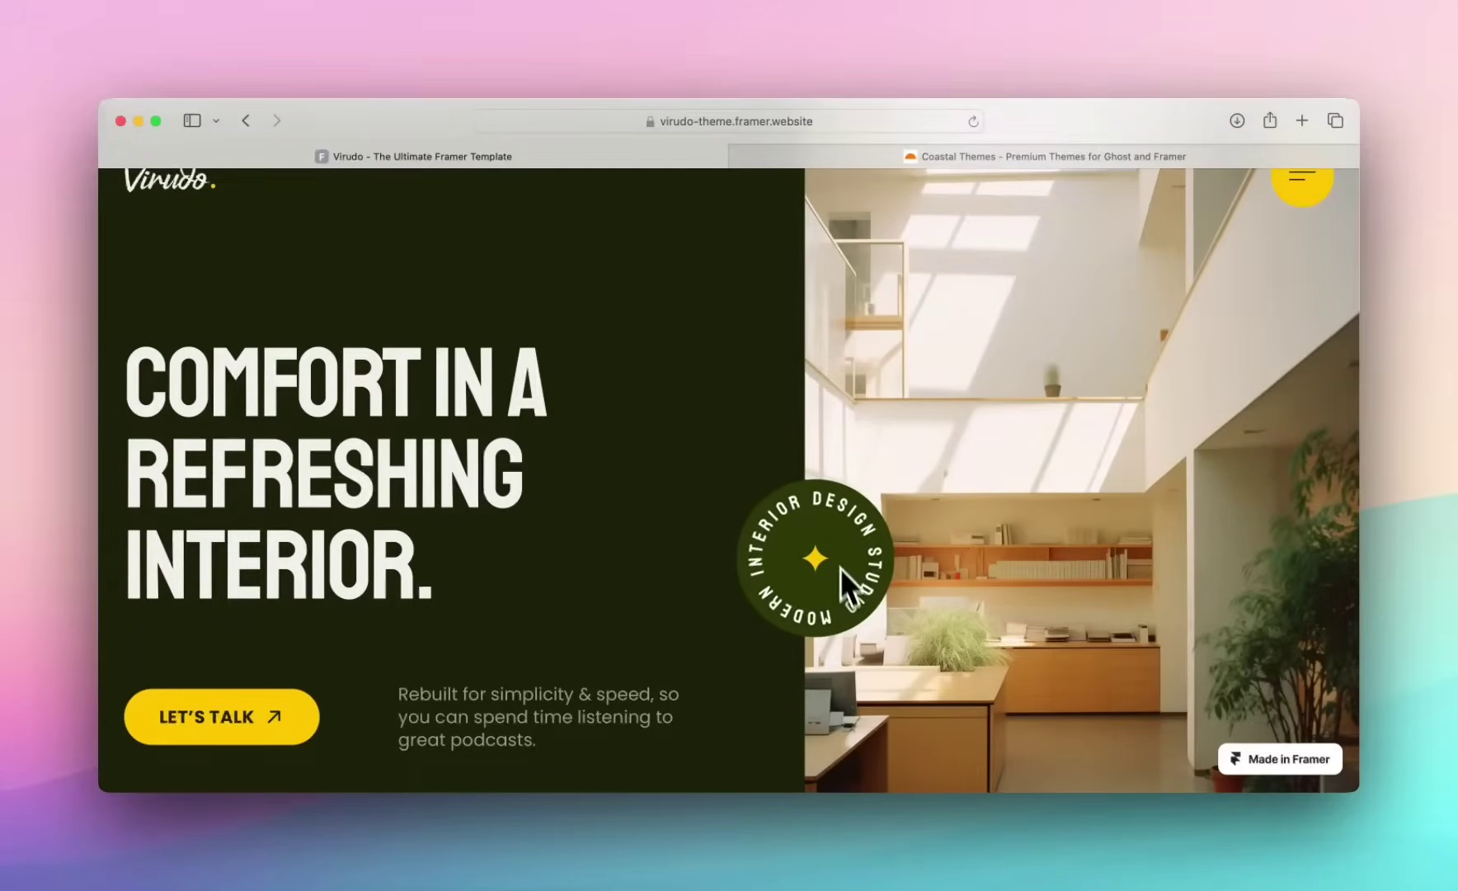
scroll(798, 539, down, 1)
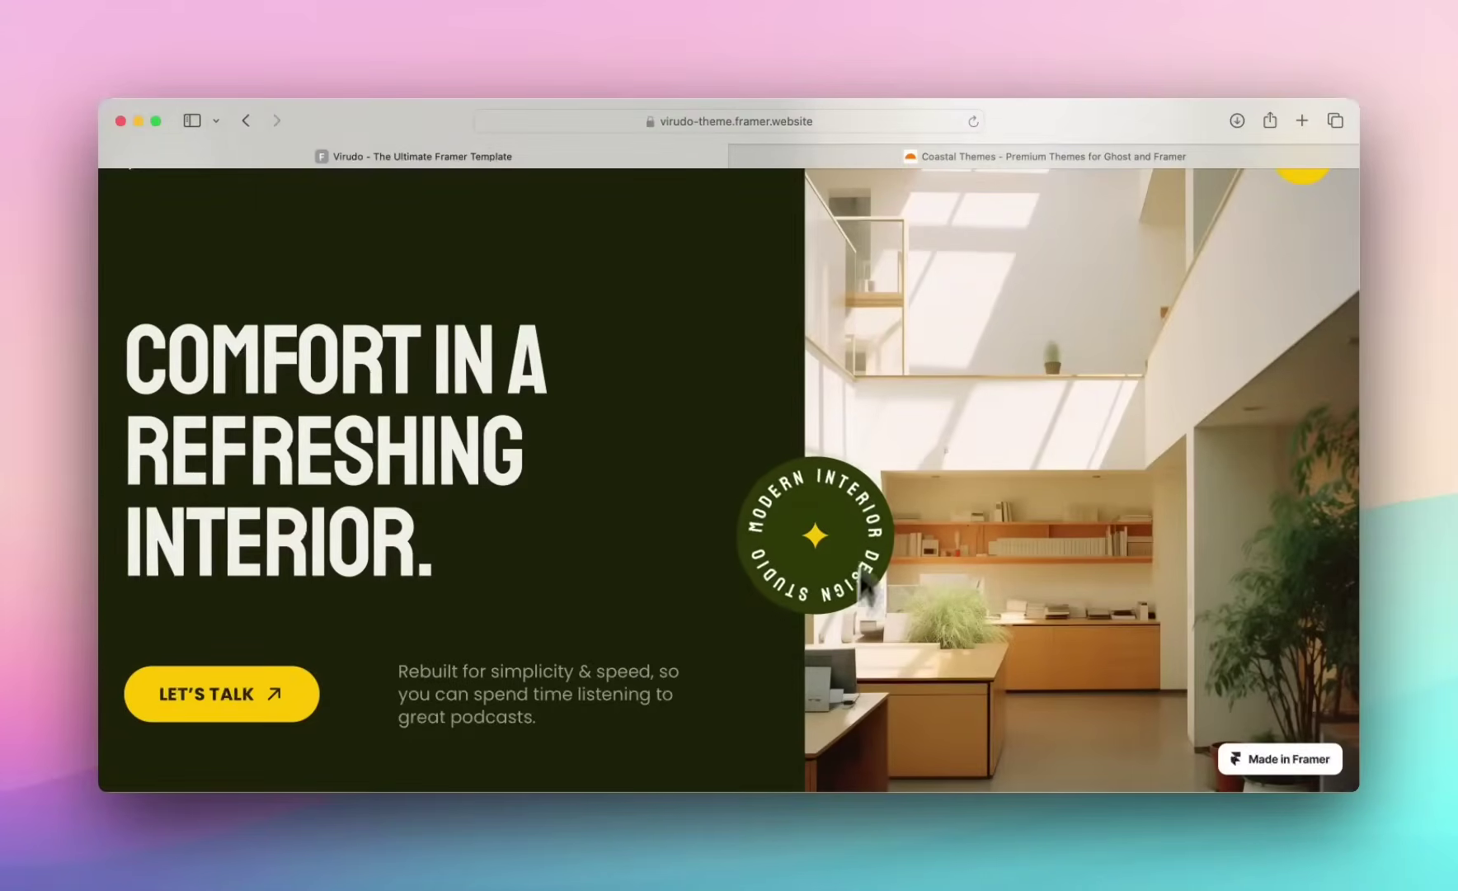
scroll(517, 661, down, 1)
scroll(517, 661, down, 4)
scroll(383, 535, down, 2)
scroll(383, 535, down, 1)
scroll(383, 533, down, 1)
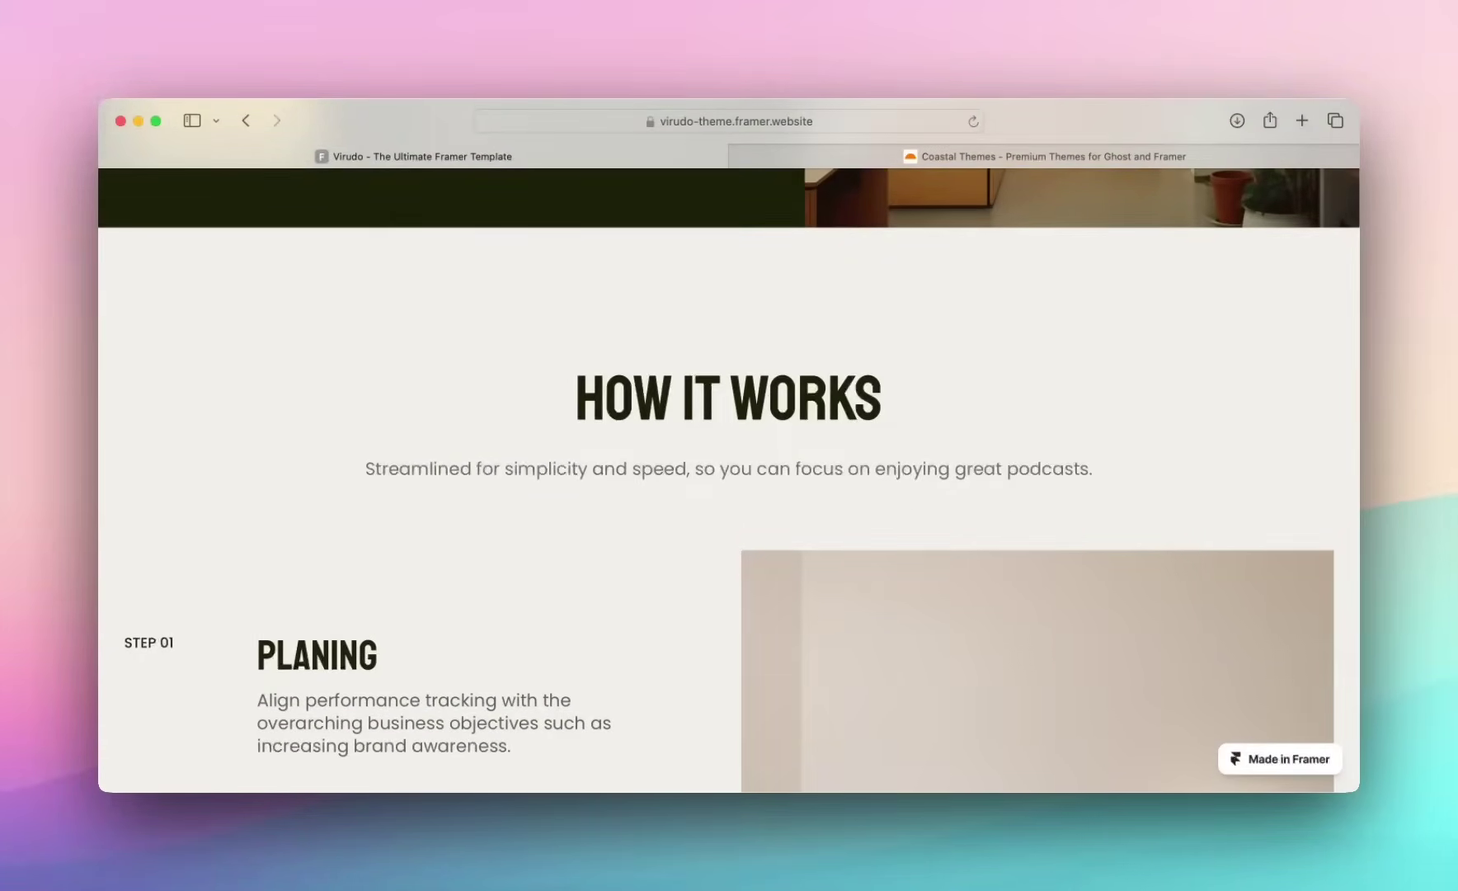
scroll(382, 532, down, 1)
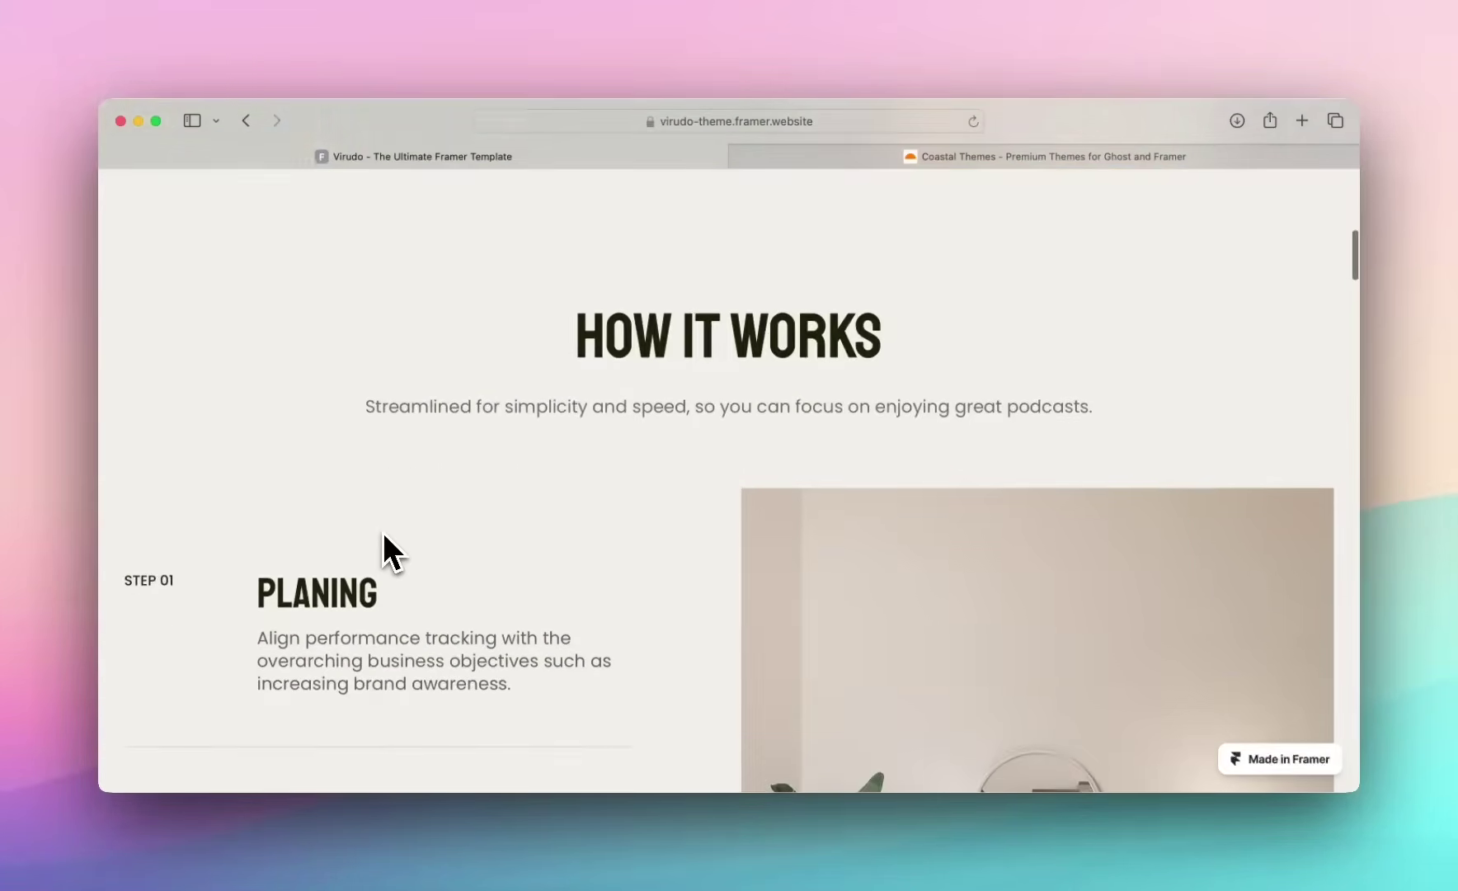
scroll(382, 532, down, 1)
scroll(729, 478, down, 1)
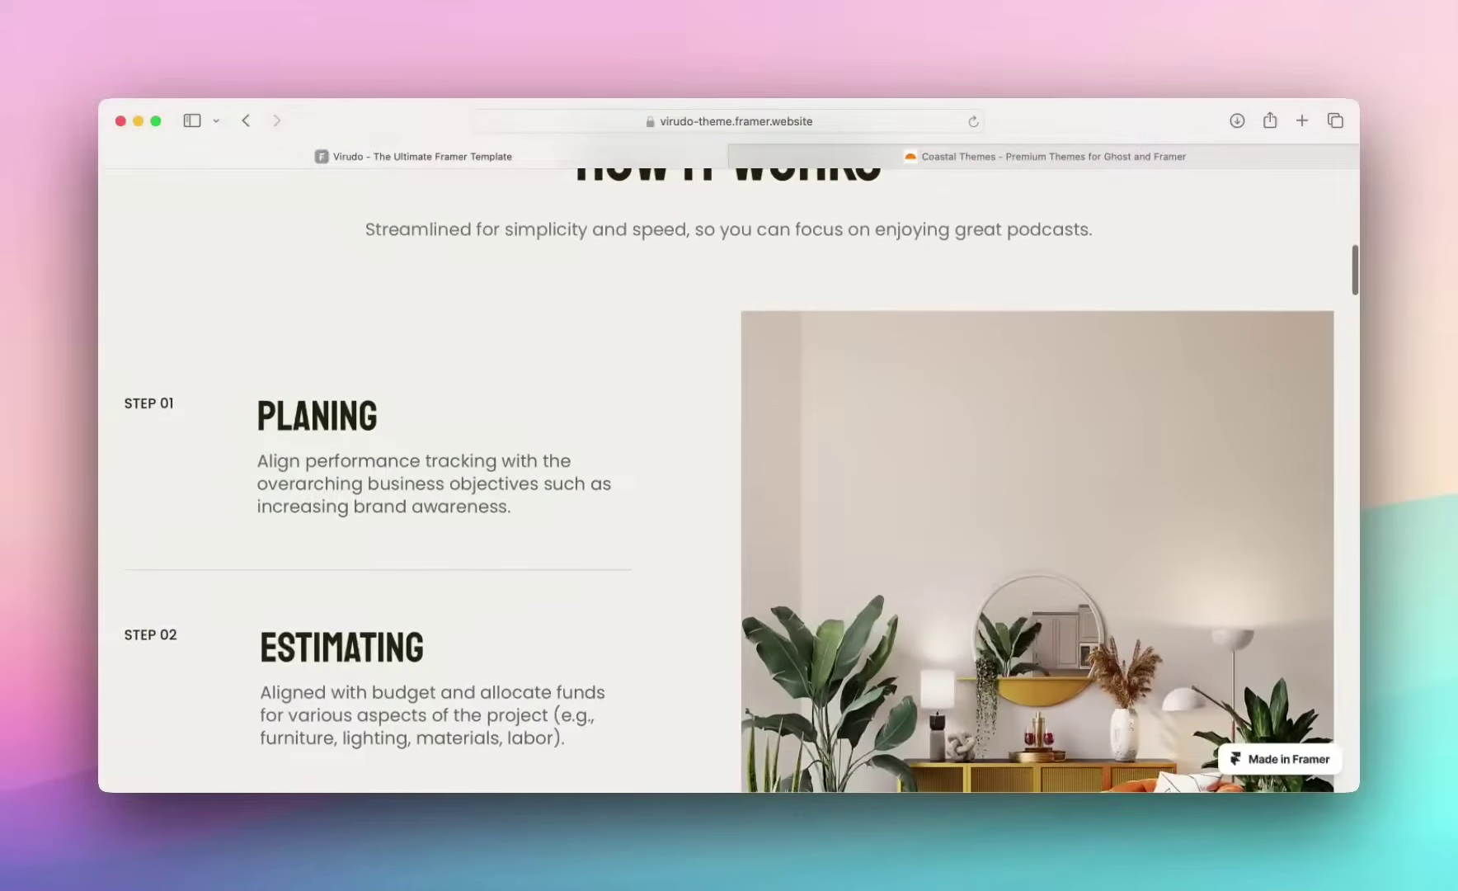
scroll(384, 554, down, 1)
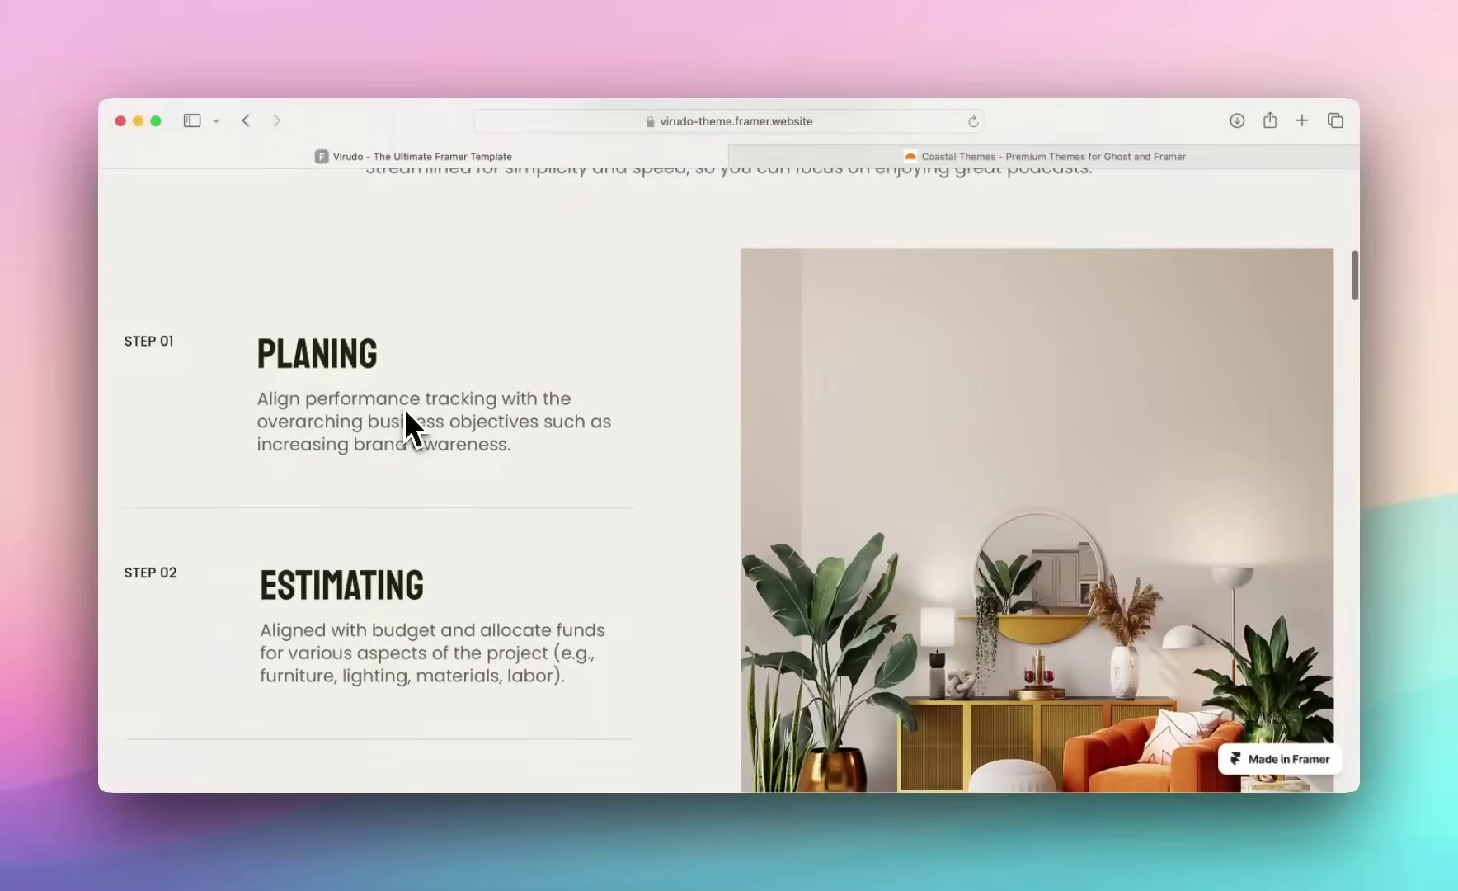
scroll(407, 426, down, 1)
scroll(406, 425, down, 1)
scroll(417, 422, down, 2)
scroll(417, 422, down, 2)
scroll(729, 456, down, 2)
scroll(729, 455, down, 1)
scroll(729, 456, down, 2)
scroll(729, 455, down, 1)
scroll(406, 422, down, 1)
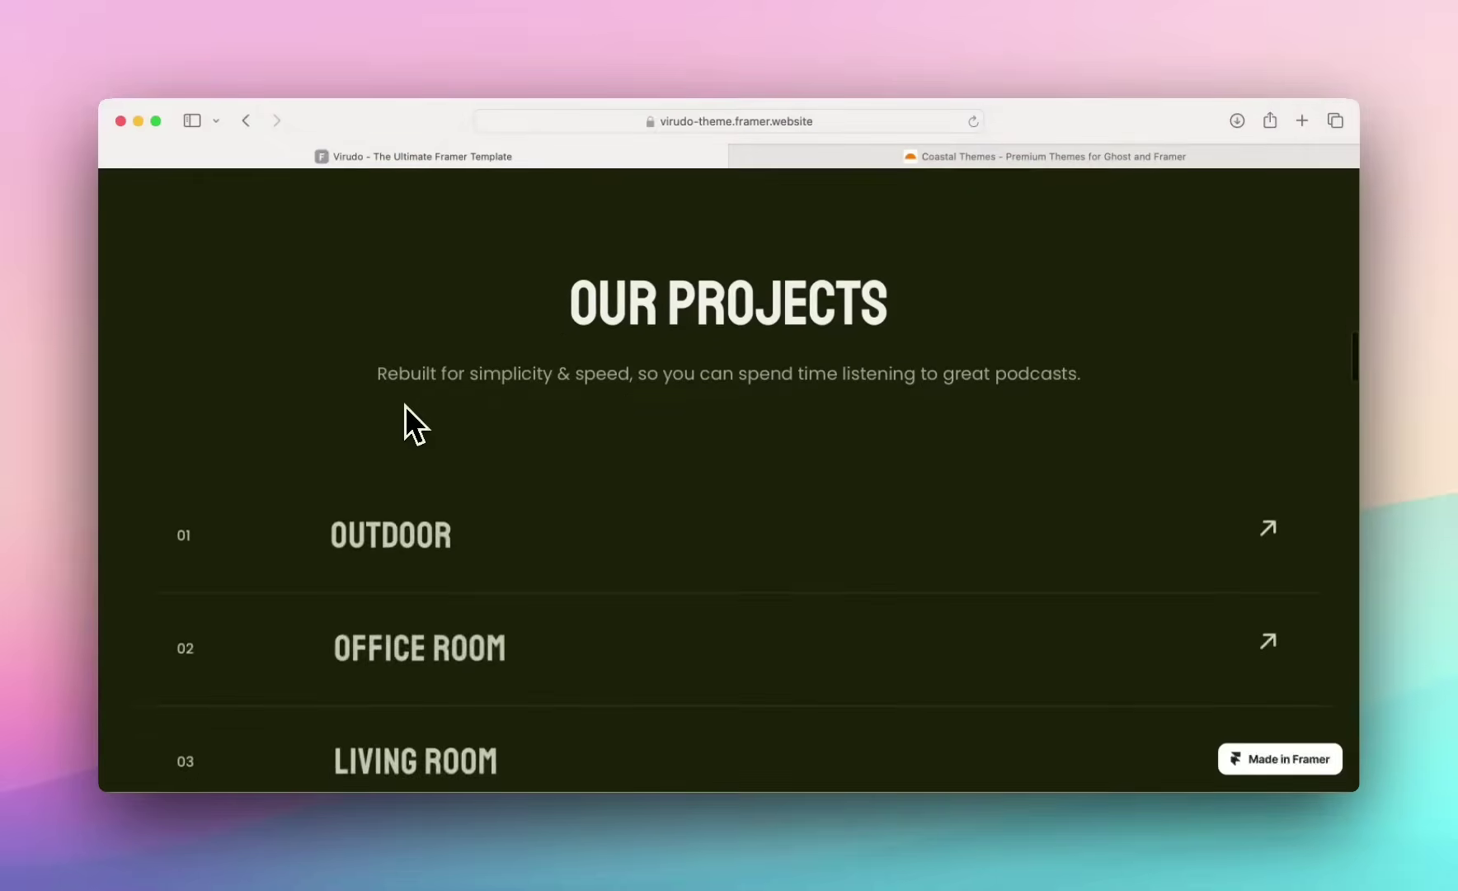
scroll(406, 422, down, 1)
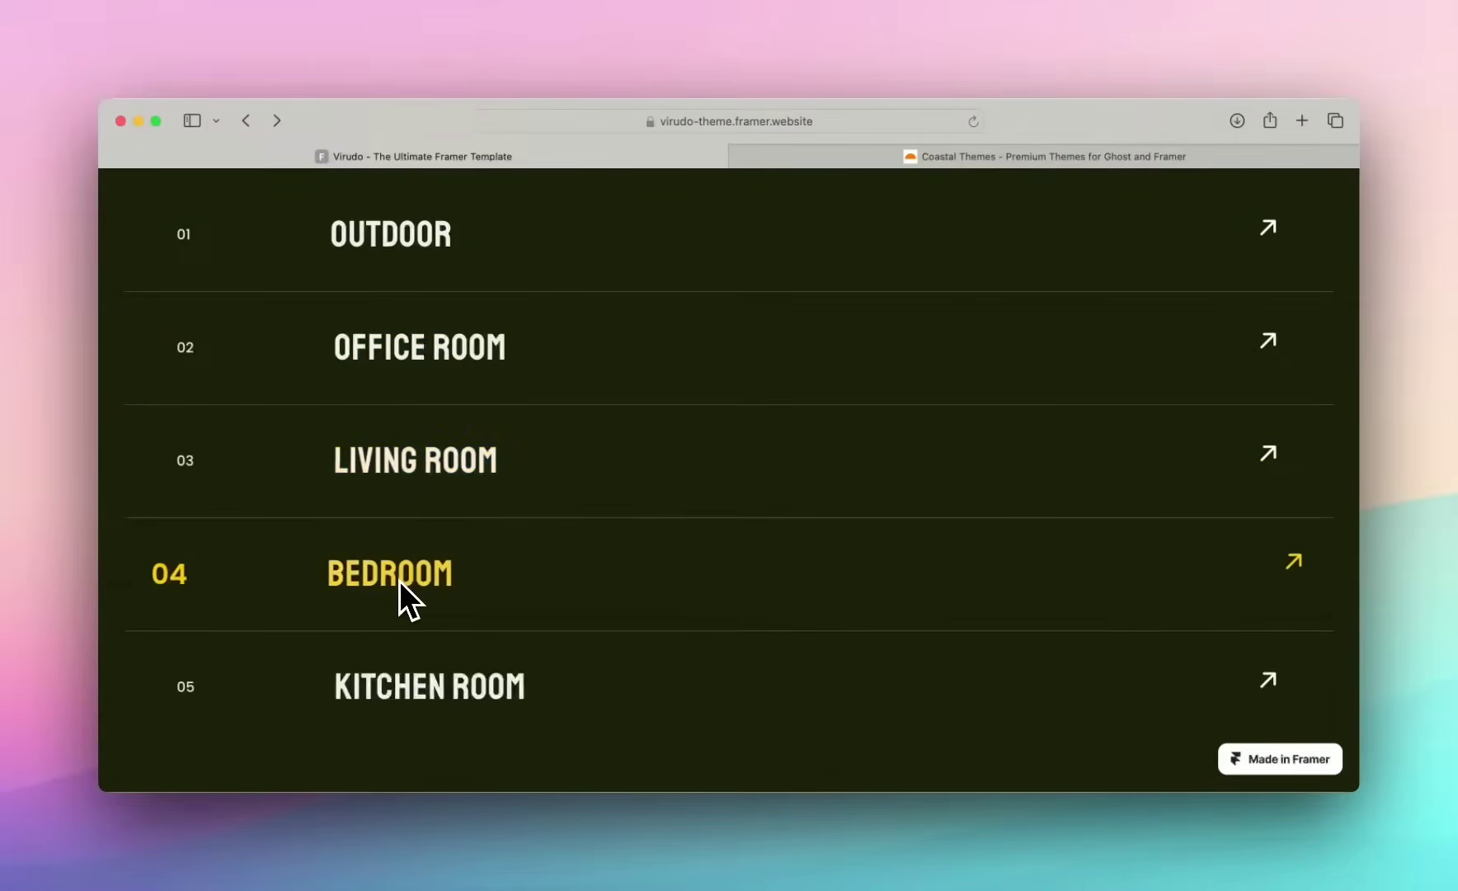
scroll(417, 695, down, 3)
scroll(416, 695, down, 2)
scroll(417, 695, down, 2)
scroll(417, 695, down, 1)
scroll(414, 697, down, 1)
scroll(415, 697, down, 3)
scroll(415, 697, down, 2)
scroll(416, 691, down, 1)
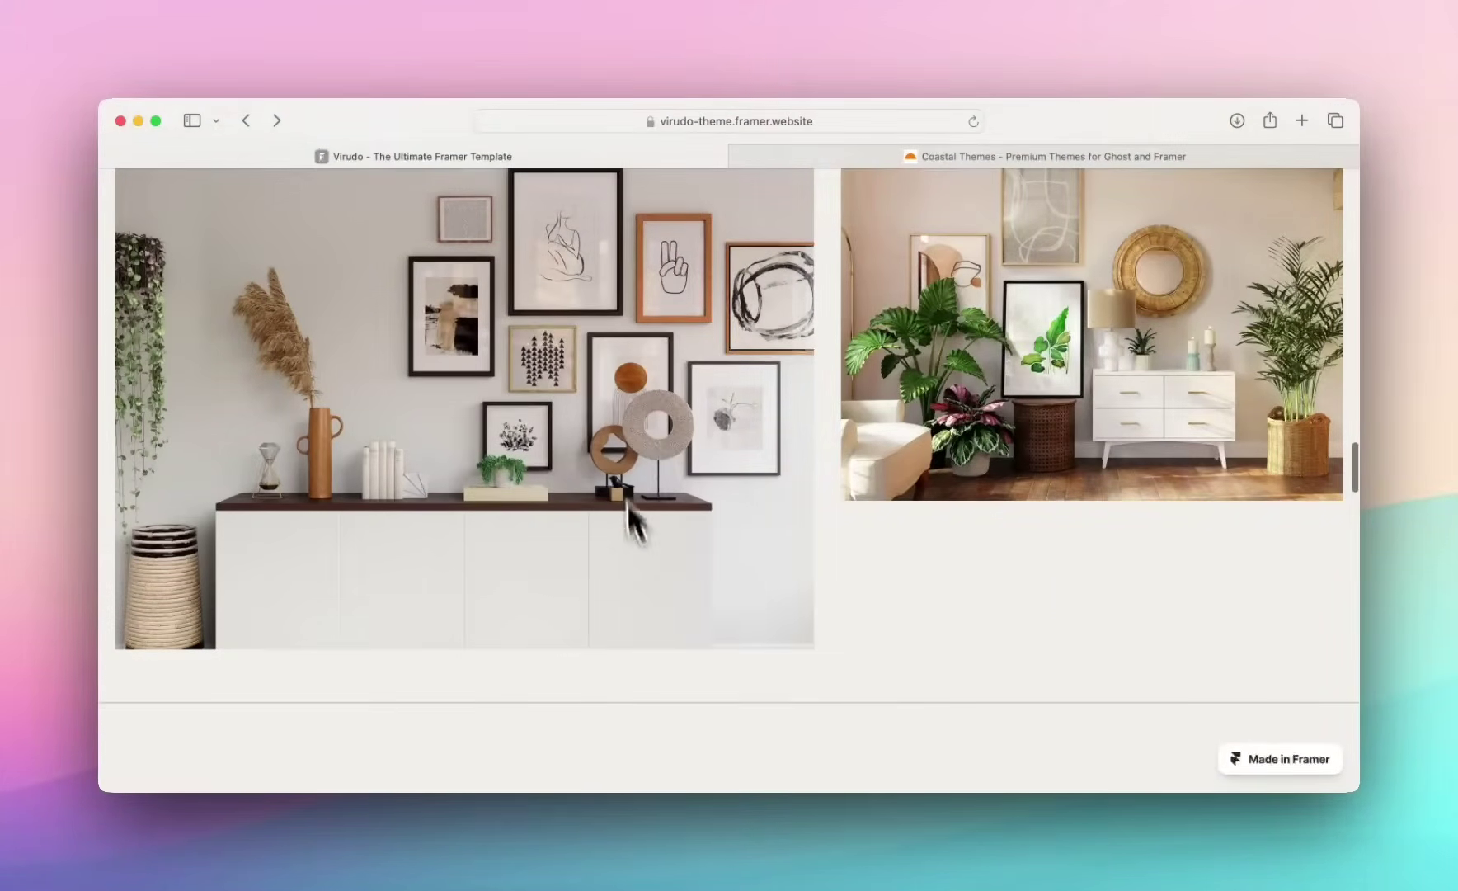
scroll(630, 531, down, 1)
scroll(560, 609, down, 1)
scroll(585, 537, down, 3)
scroll(565, 533, down, 2)
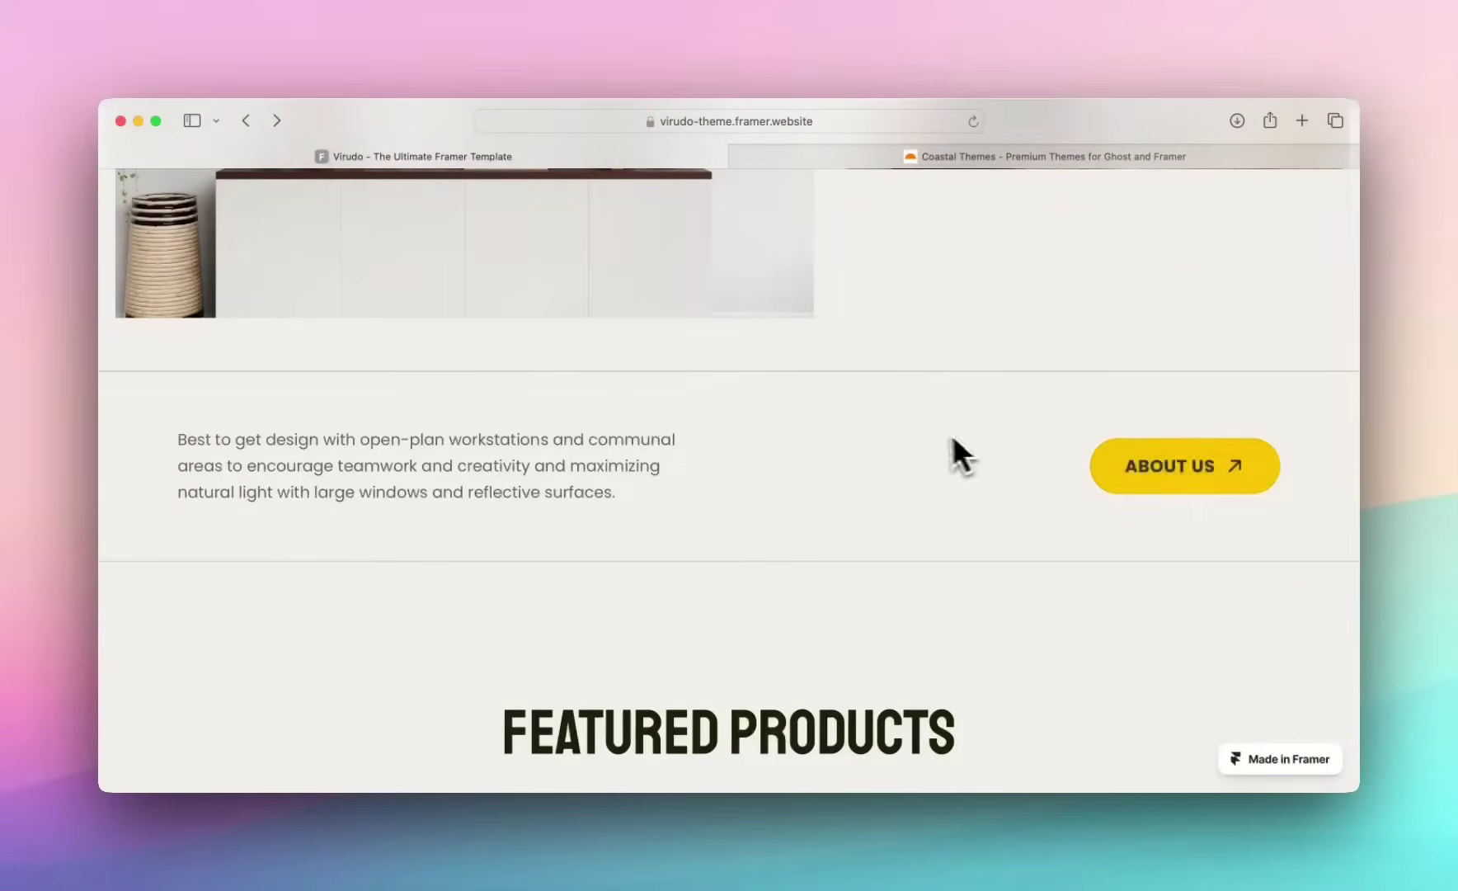
scroll(964, 556, down, 1)
scroll(948, 563, down, 3)
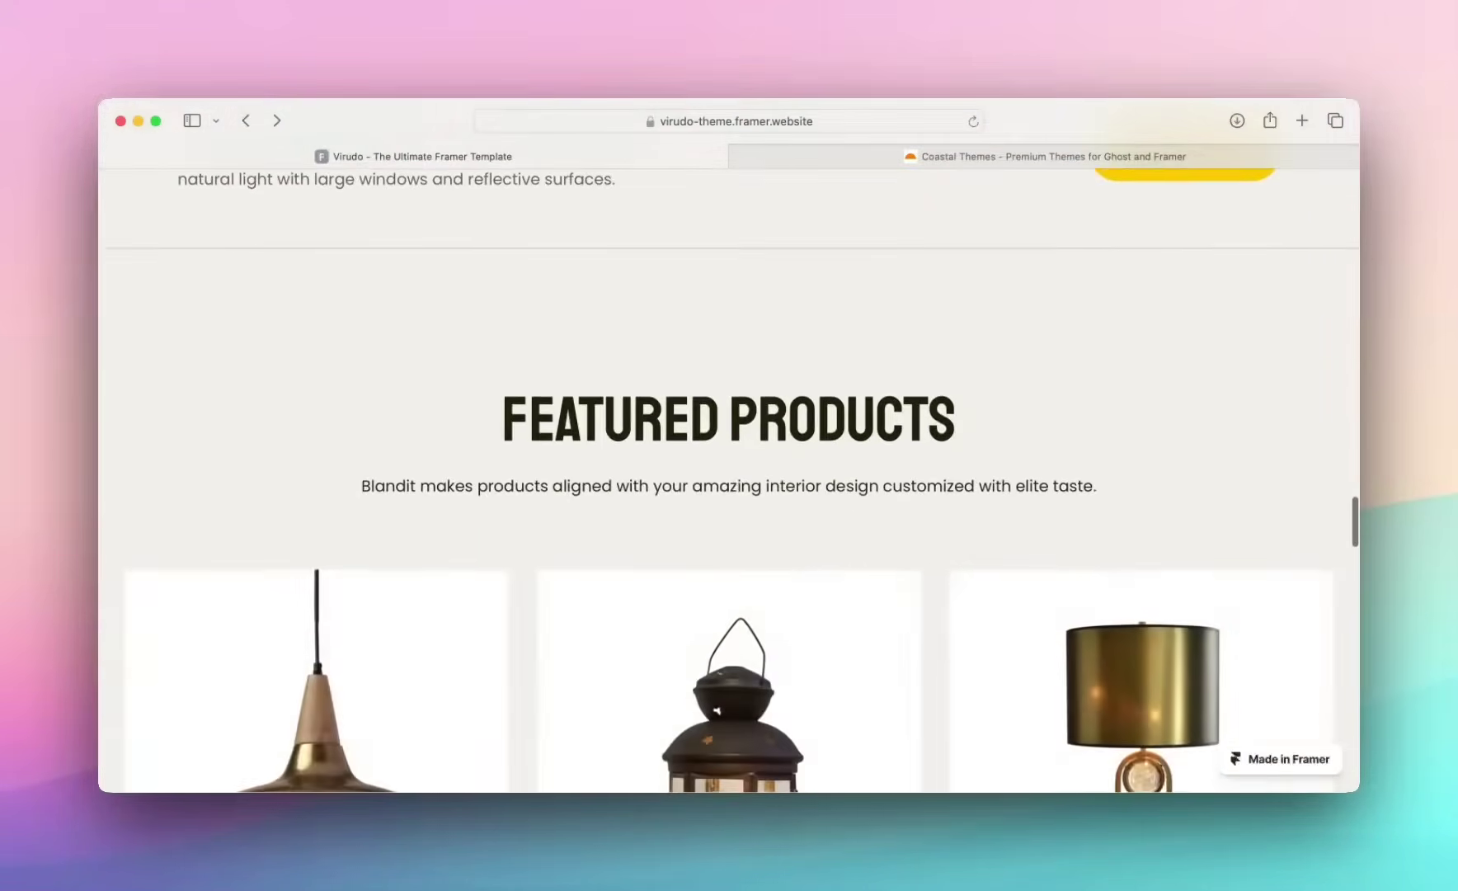
scroll(730, 483, down, 2)
scroll(729, 482, down, 2)
scroll(729, 478, down, 2)
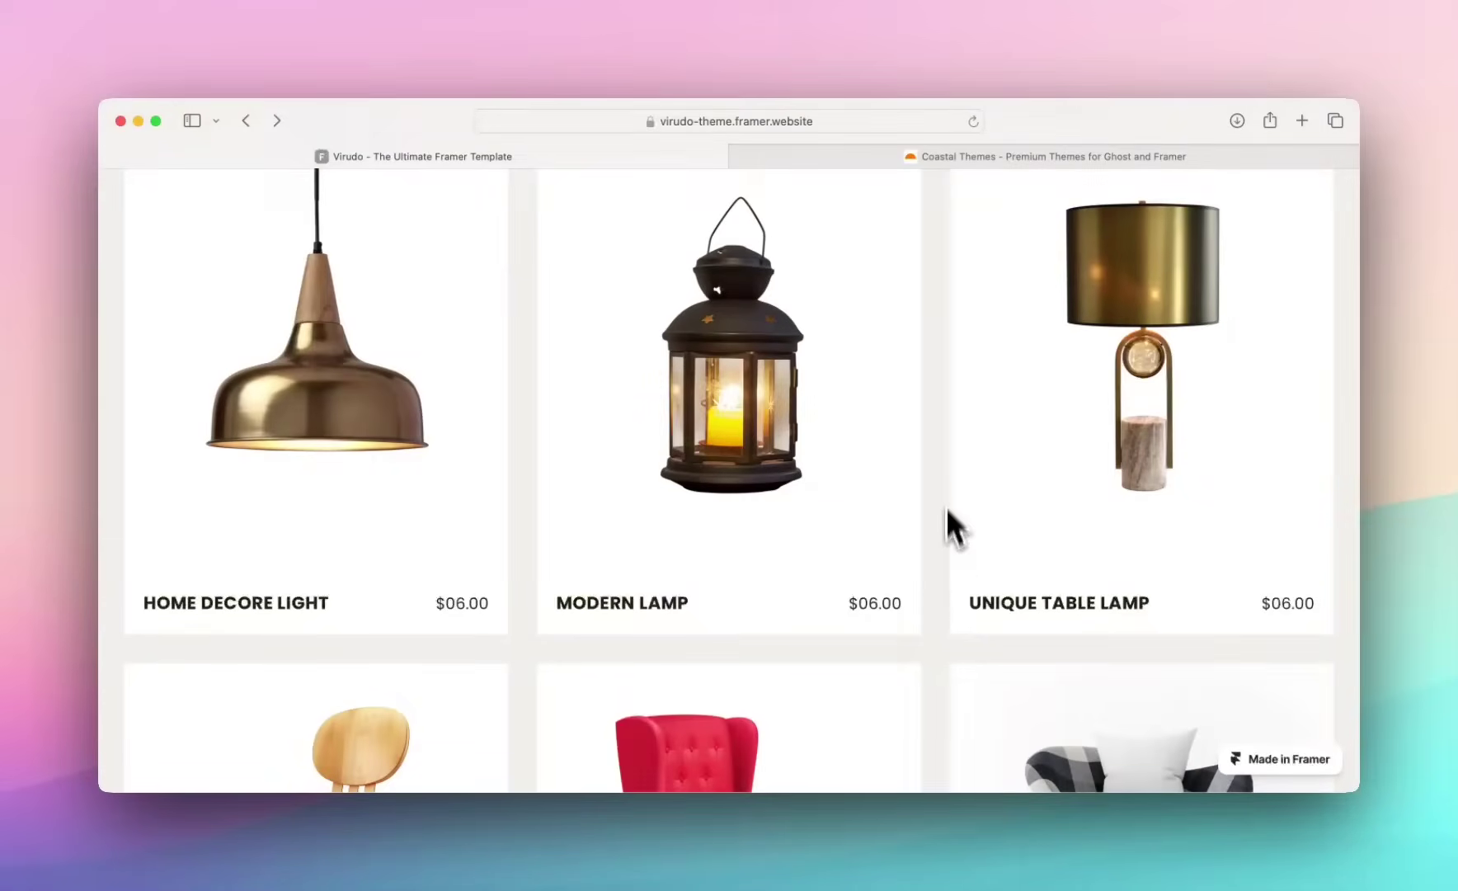
scroll(751, 444, up, 2)
scroll(730, 462, up, 1)
scroll(719, 473, down, 2)
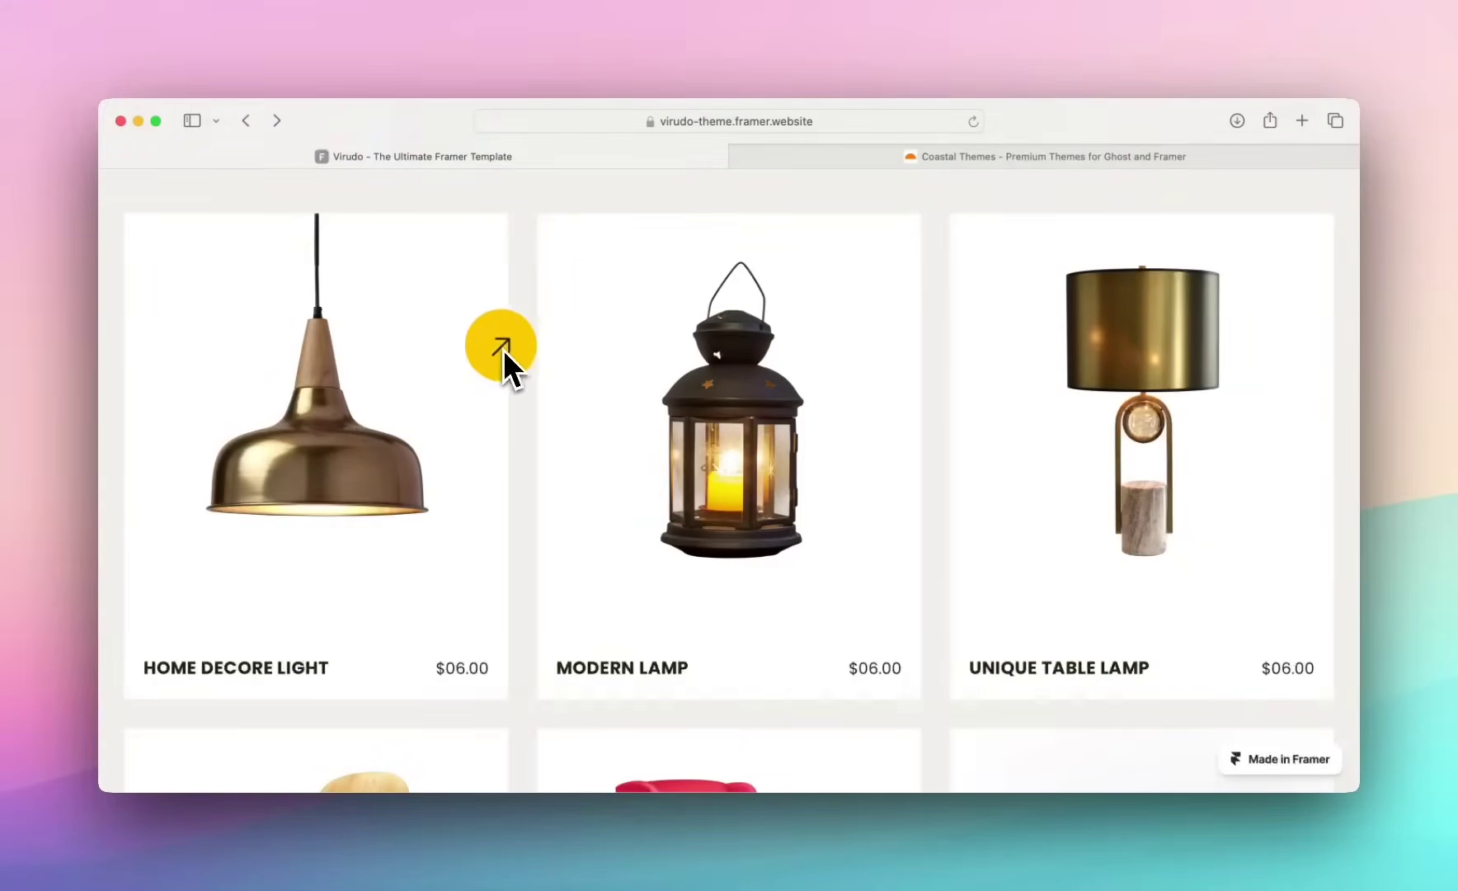
scroll(502, 345, down, 2)
scroll(502, 346, down, 1)
scroll(503, 349, down, 3)
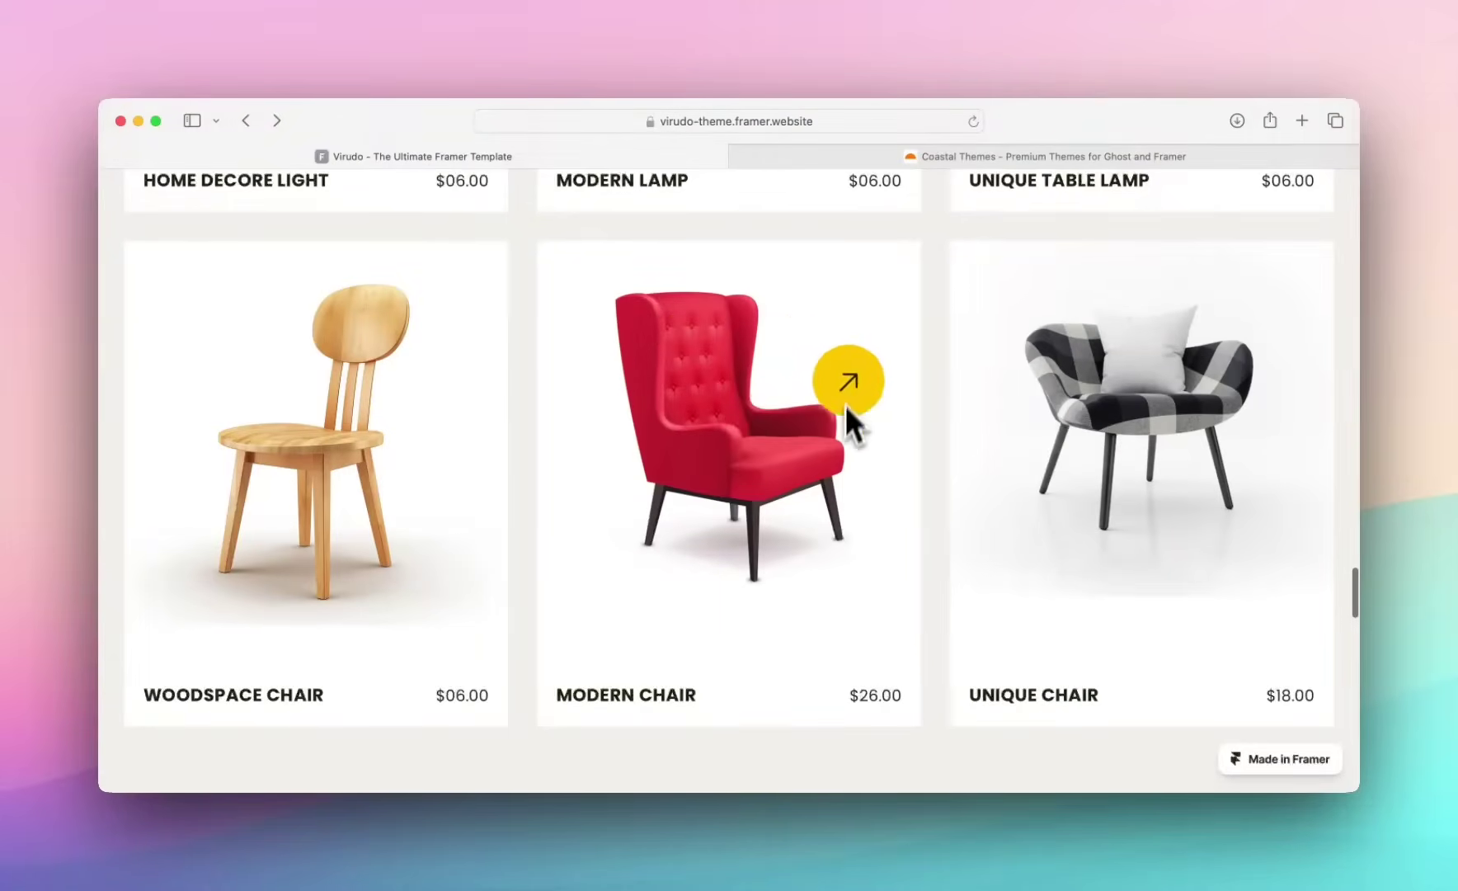
scroll(774, 450, down, 1)
scroll(754, 455, down, 2)
scroll(754, 456, down, 2)
scroll(752, 454, down, 1)
scroll(752, 453, down, 2)
scroll(752, 453, down, 1)
scroll(752, 453, down, 1)
scroll(751, 453, down, 2)
scroll(787, 256, up, 1)
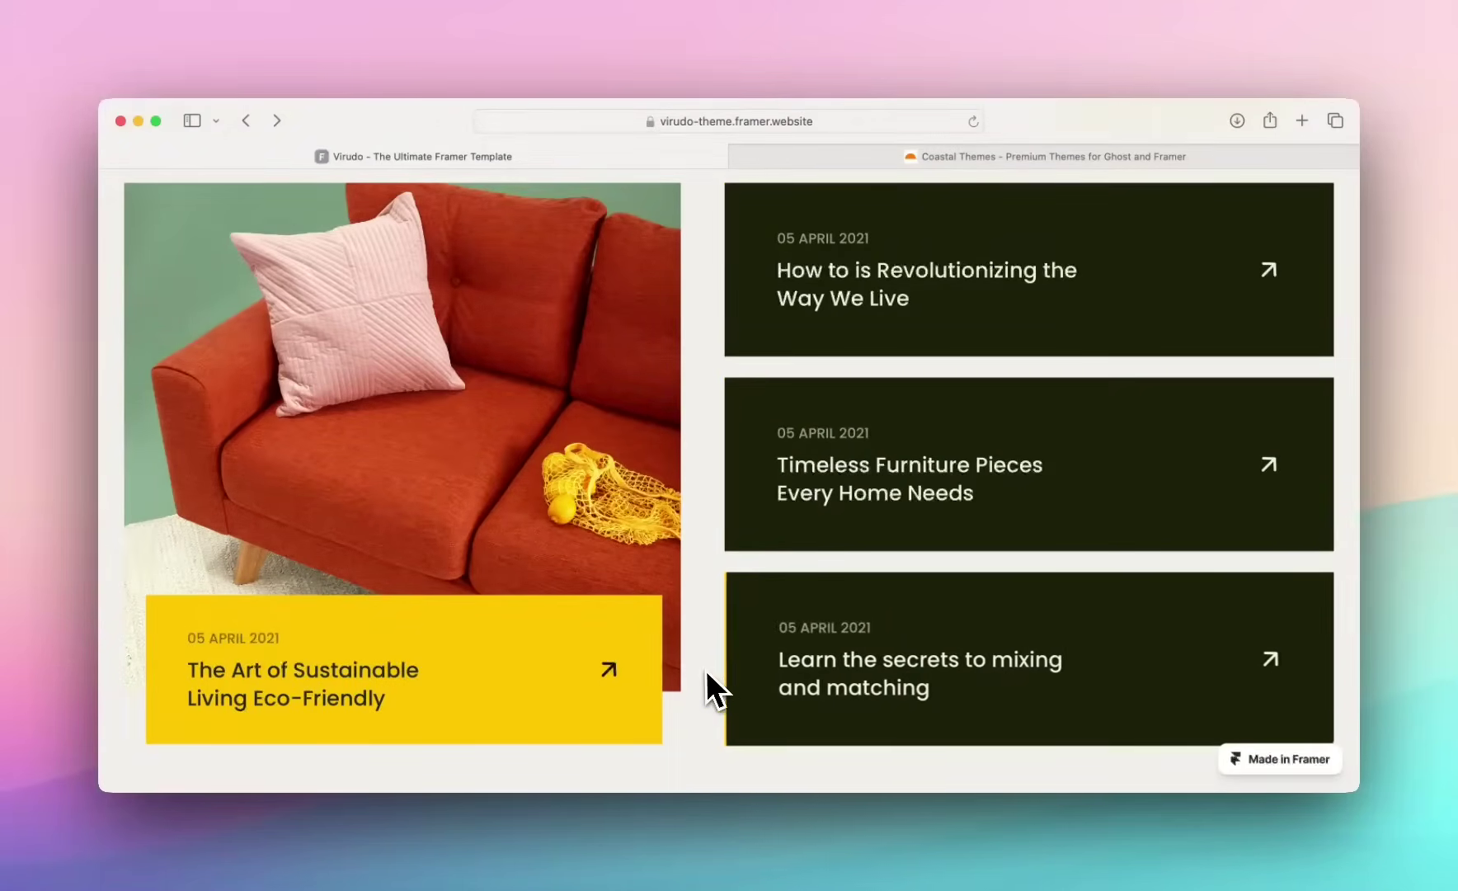
scroll(709, 553, down, 6)
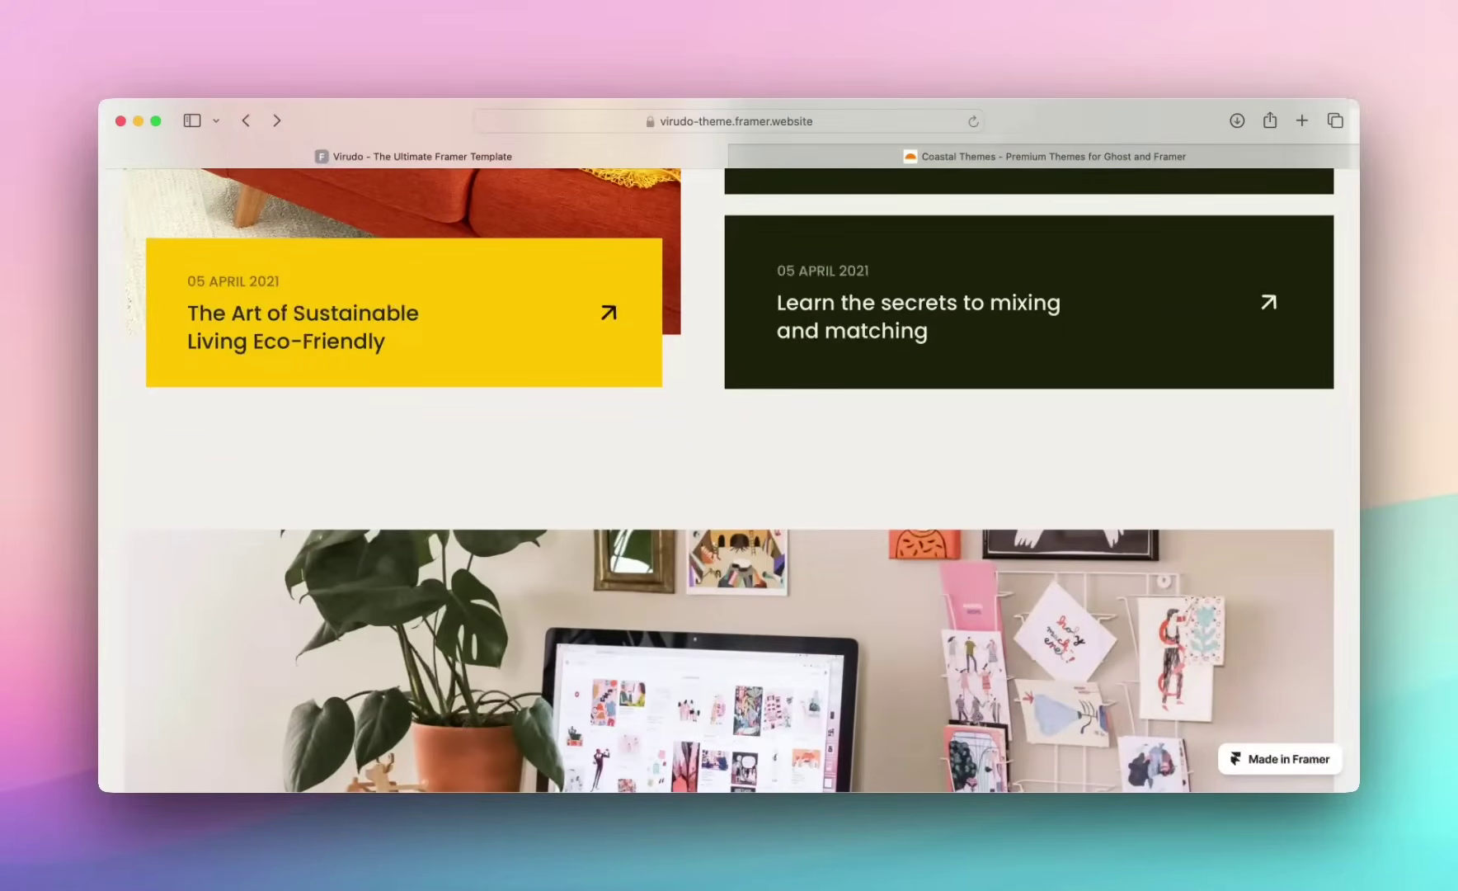
scroll(729, 478, down, 8)
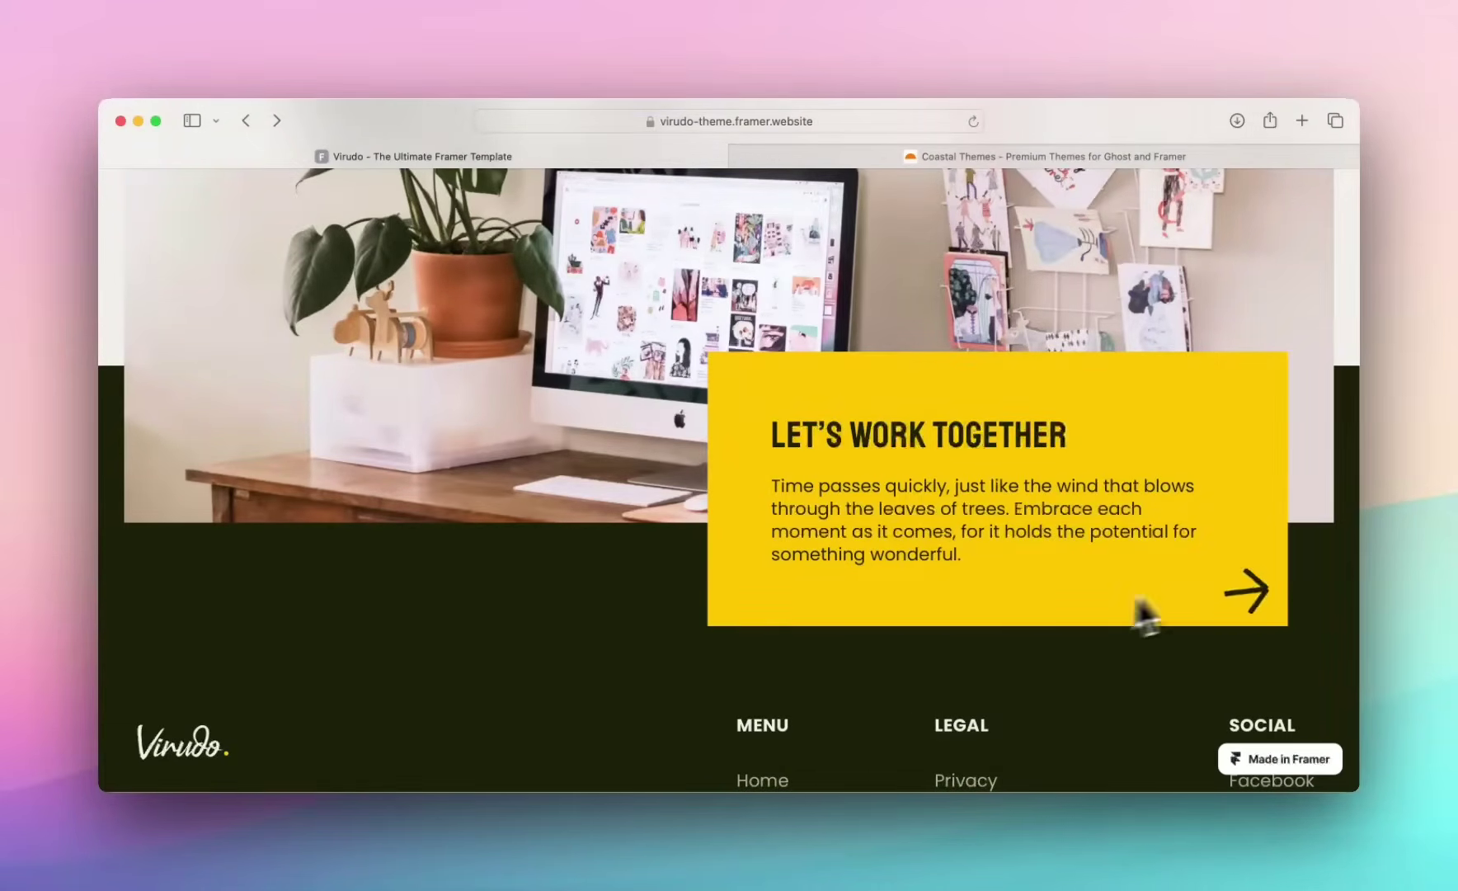
scroll(717, 672, down, 3)
scroll(710, 659, down, 3)
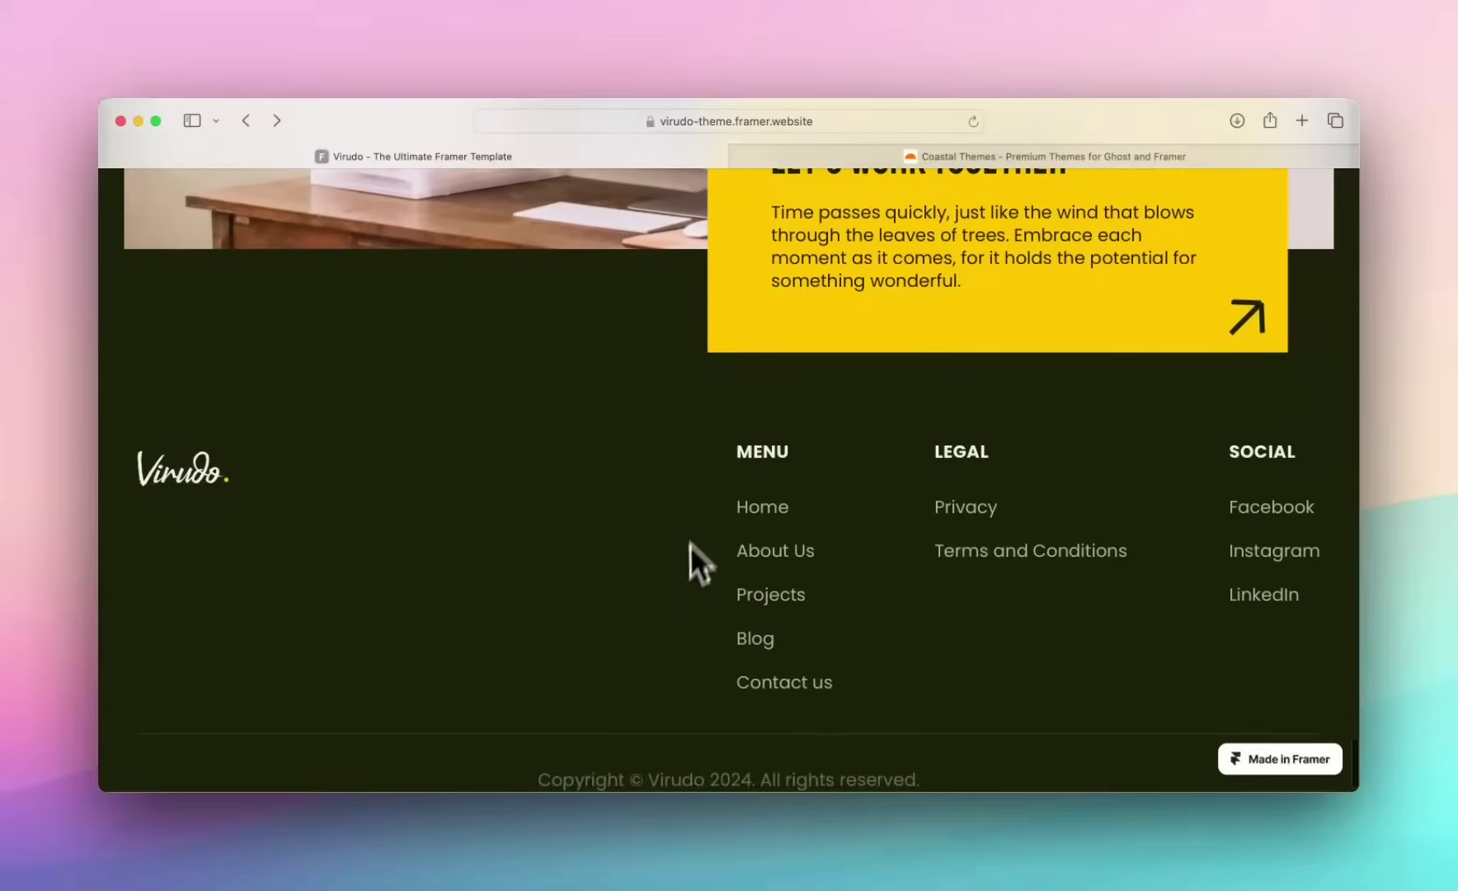
scroll(648, 537, up, 10)
scroll(648, 536, up, 10)
scroll(650, 539, up, 10)
scroll(648, 536, up, 10)
scroll(649, 536, up, 10)
scroll(649, 537, up, 10)
scroll(648, 537, up, 10)
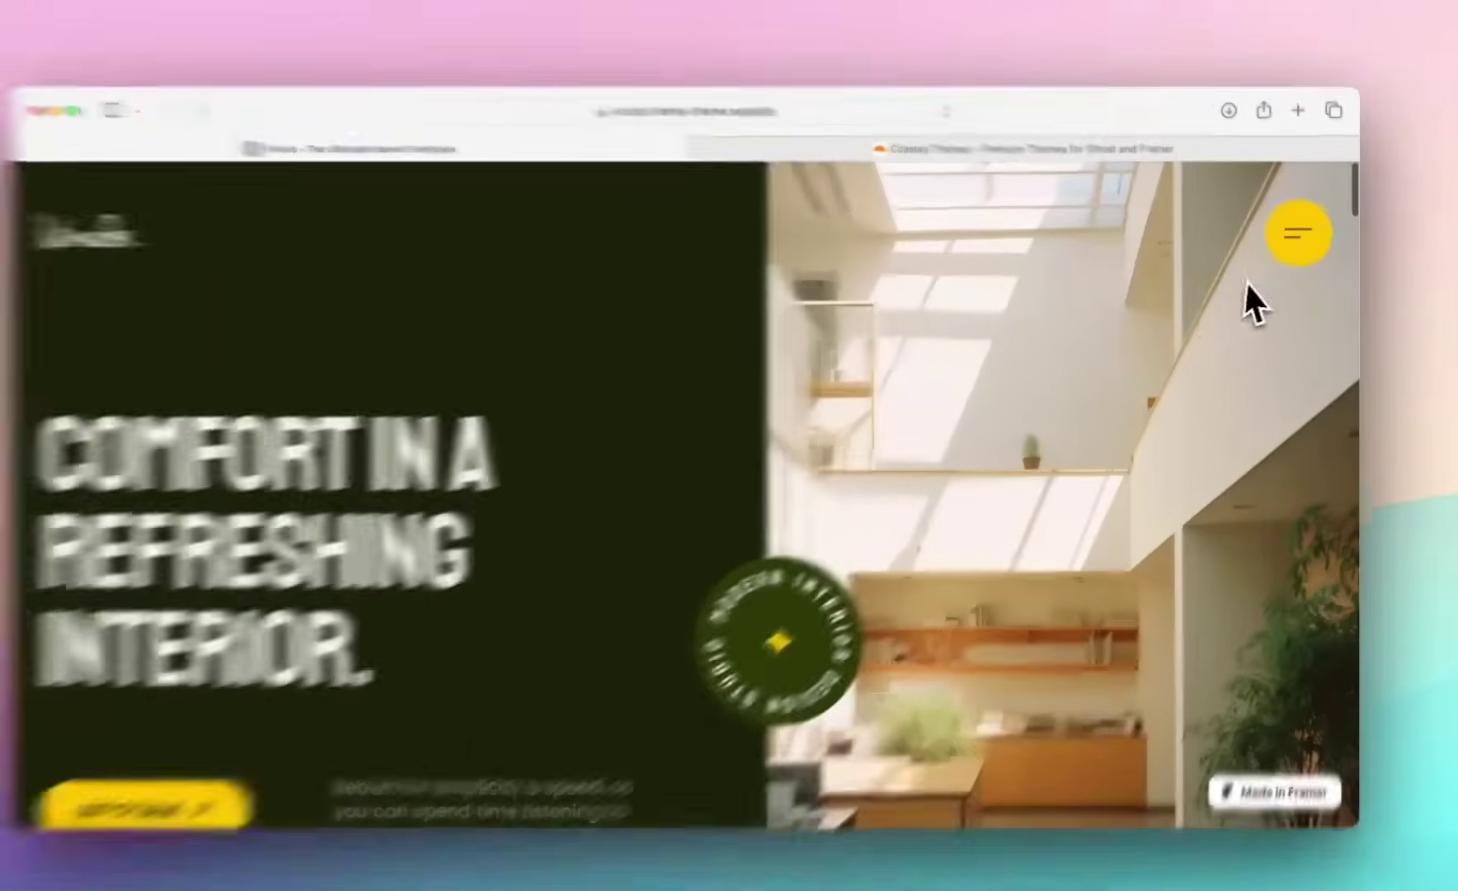
Open the Virudo site's navigation menu to head for the Blog page
click(1312, 240)
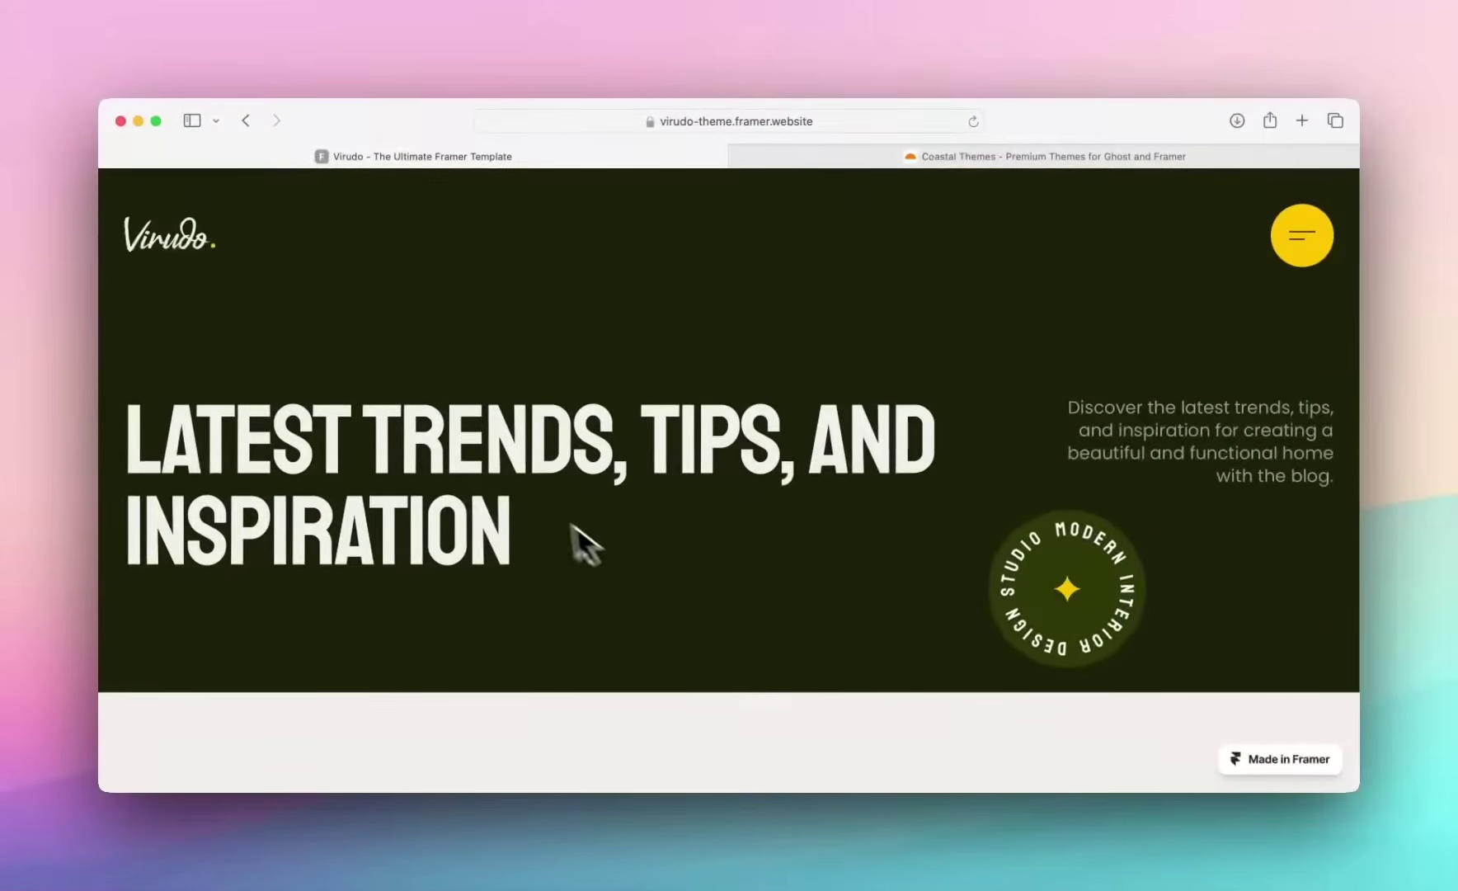
scroll(603, 557, down, 2)
scroll(651, 488, down, 2)
scroll(651, 489, down, 3)
scroll(654, 488, down, 3)
scroll(662, 489, down, 2)
scroll(577, 433, down, 1)
scroll(335, 488, down, 3)
scroll(335, 489, down, 2)
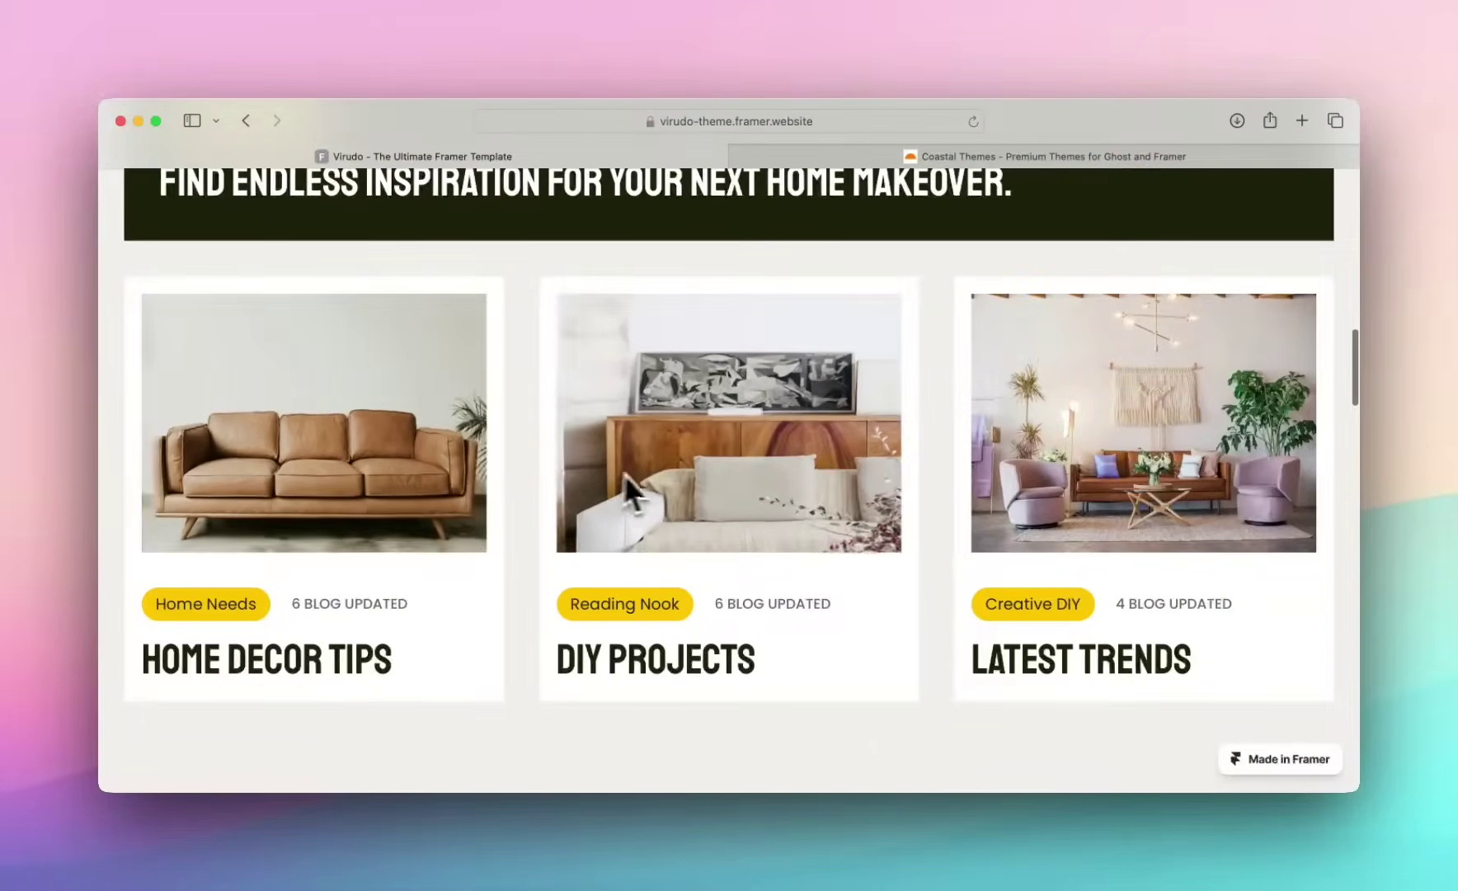
scroll(956, 470, down, 1)
scroll(967, 490, down, 1)
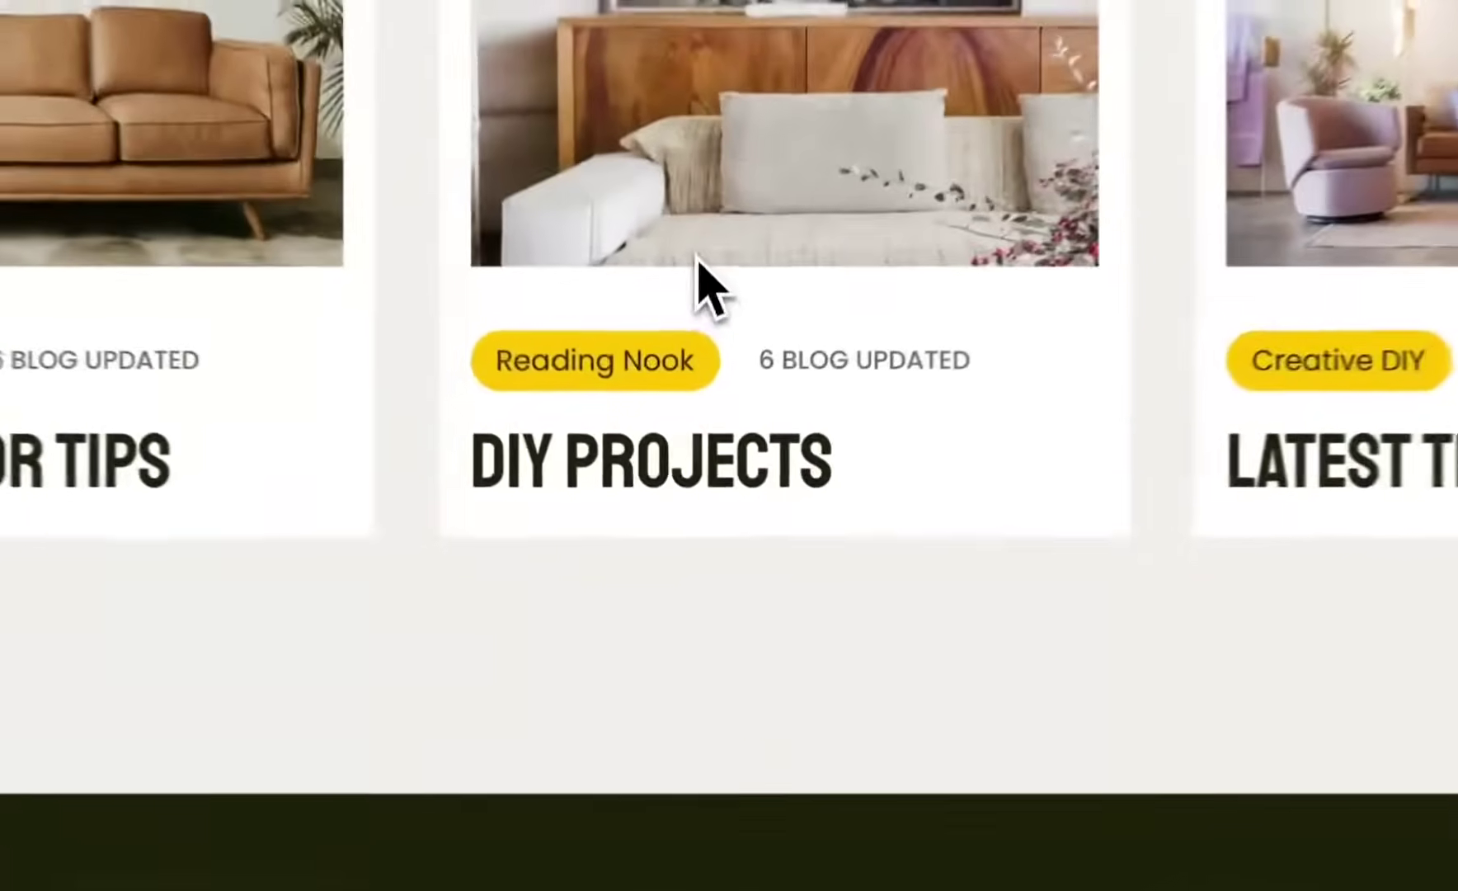
click(698, 279)
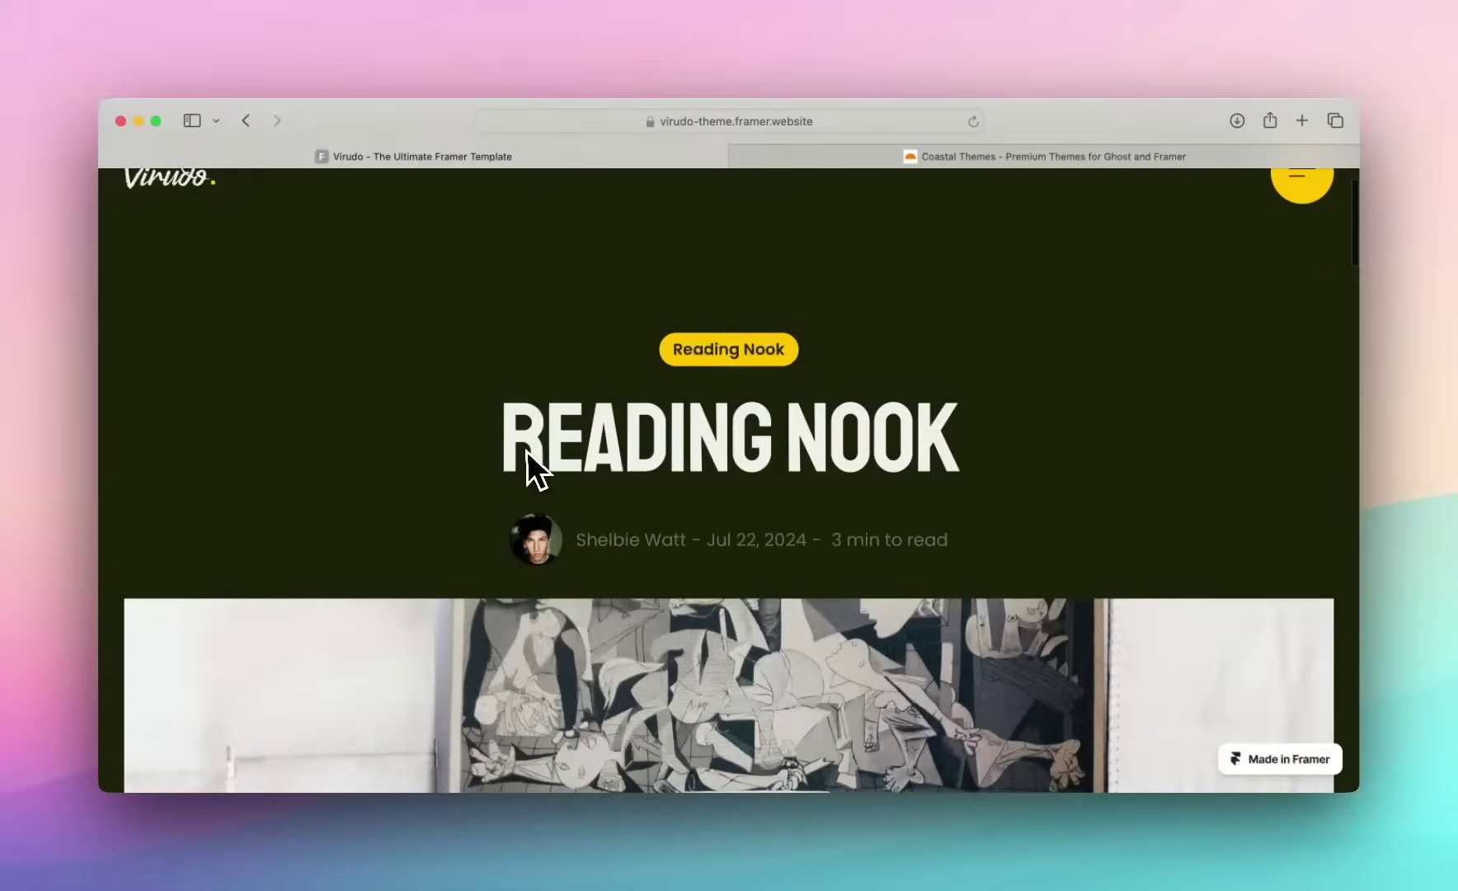
scroll(761, 437, down, 2)
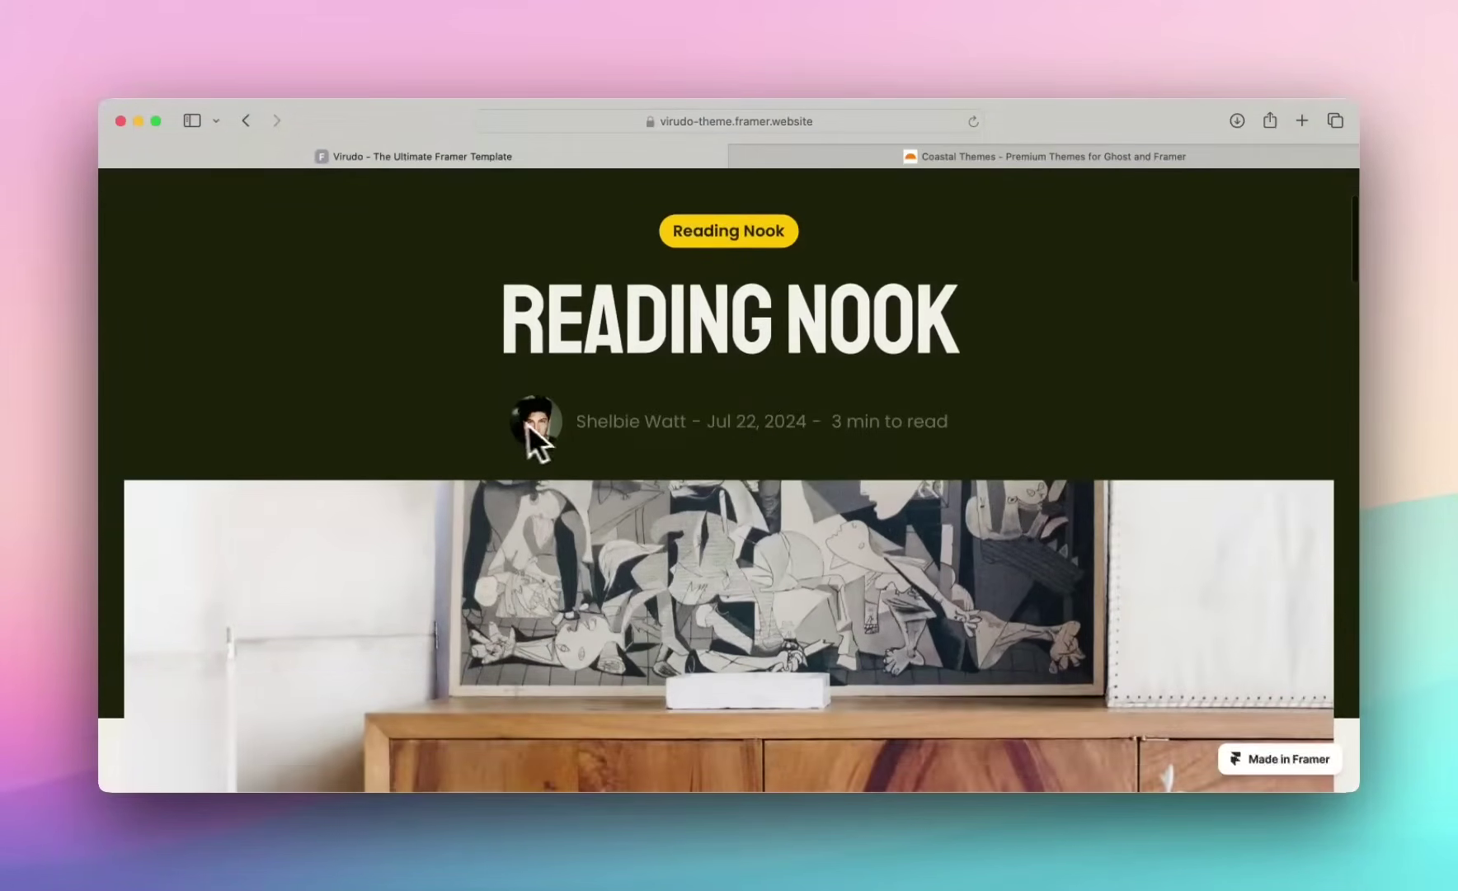
scroll(865, 444, down, 2)
drag(830, 386, 962, 393)
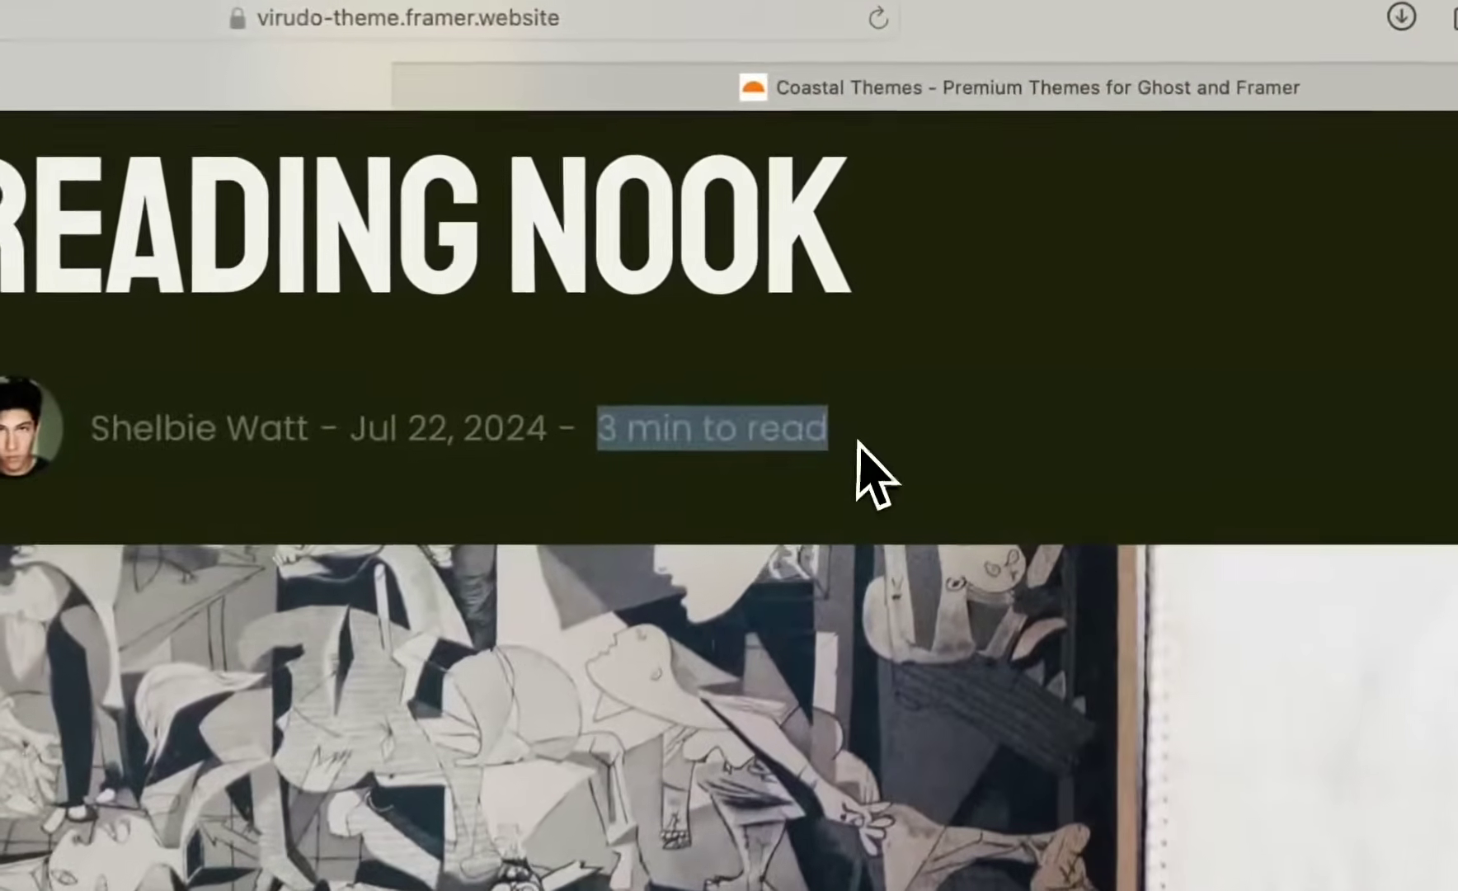
click(858, 442)
scroll(861, 456, down, 3)
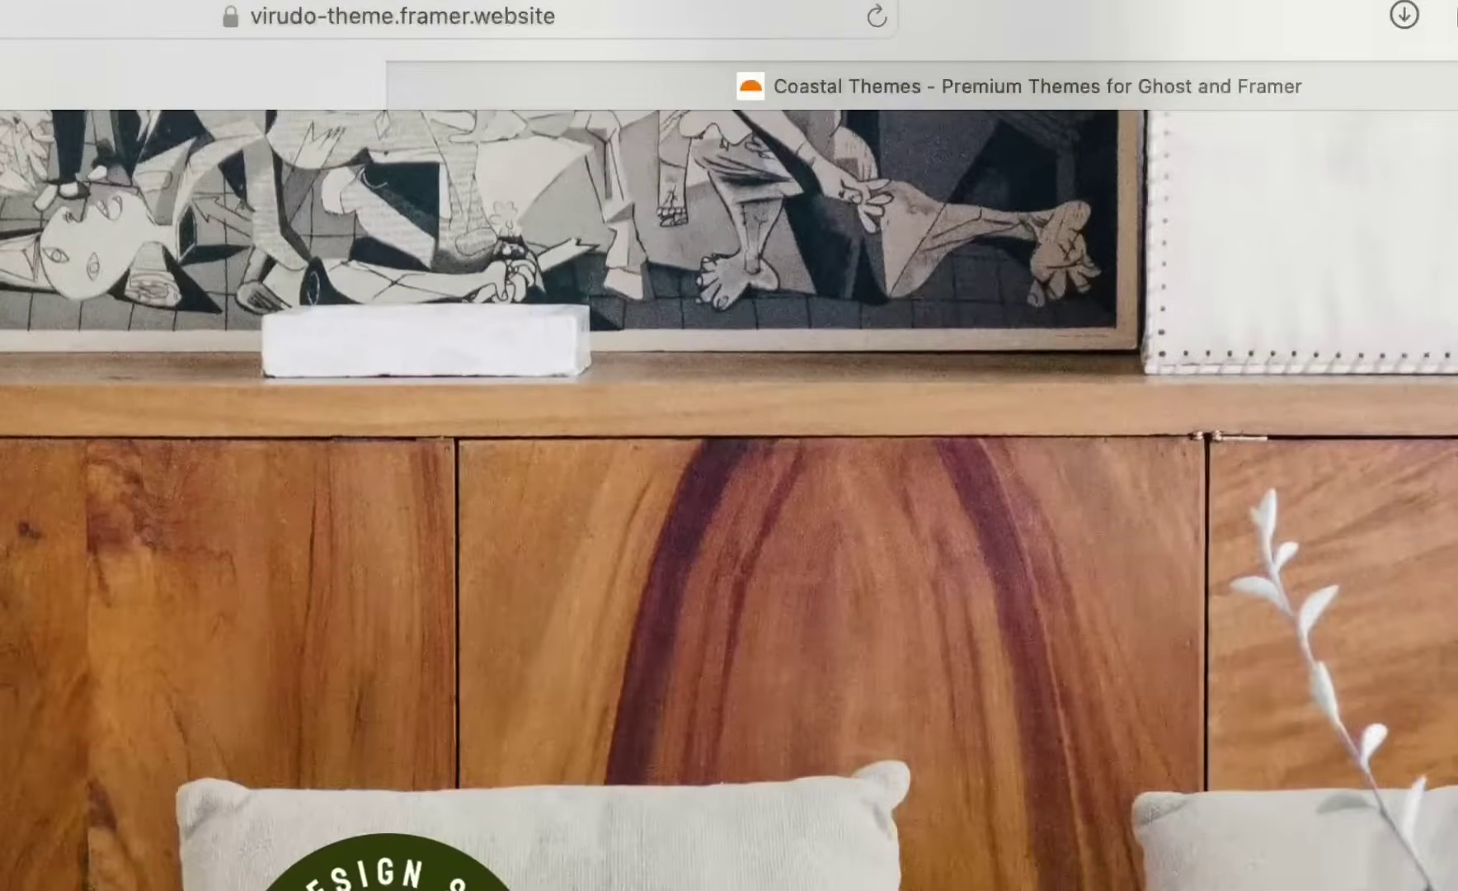
scroll(729, 479, down, 3)
scroll(729, 478, down, 2)
scroll(730, 479, down, 2)
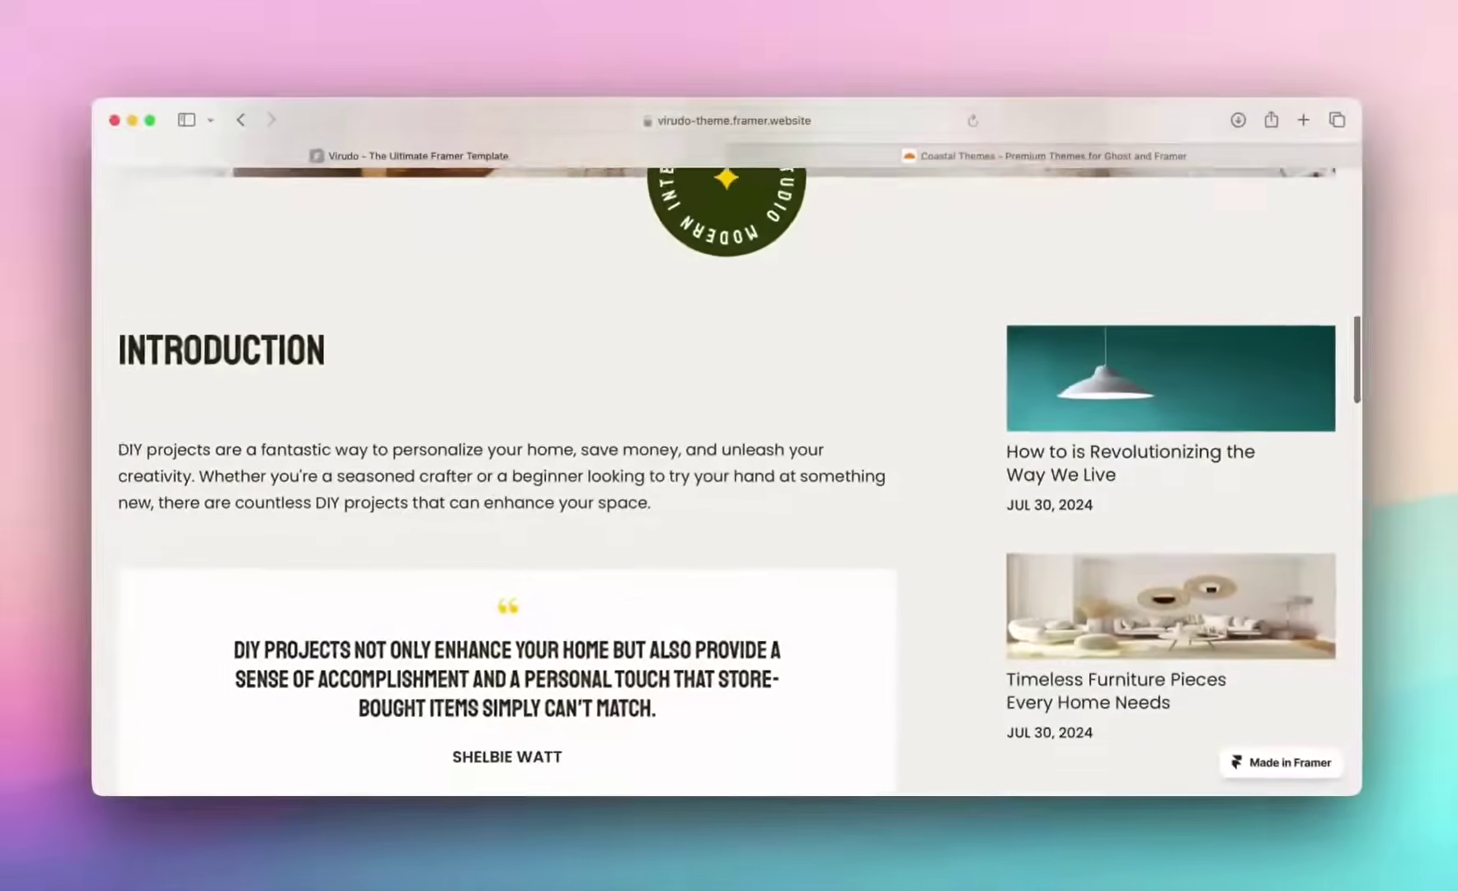
scroll(963, 336, down, 1)
scroll(964, 335, down, 1)
scroll(565, 440, down, 1)
scroll(549, 439, down, 2)
scroll(547, 438, down, 1)
scroll(551, 424, down, 1)
scroll(554, 408, down, 2)
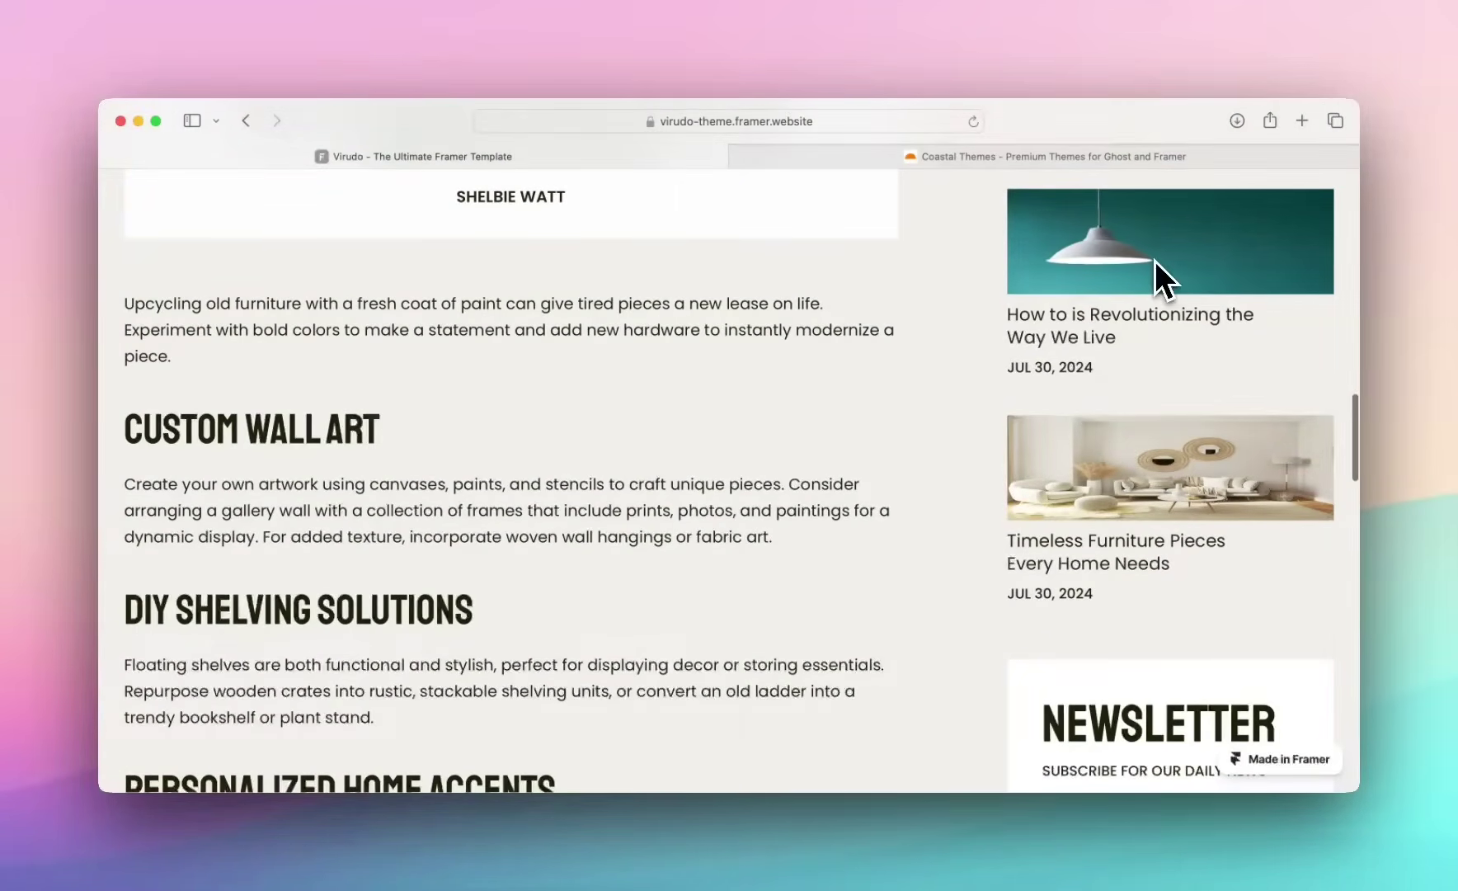
scroll(1124, 495, down, 2)
scroll(1122, 515, down, 2)
scroll(1123, 515, down, 2)
scroll(1122, 516, down, 4)
scroll(1126, 530, down, 1)
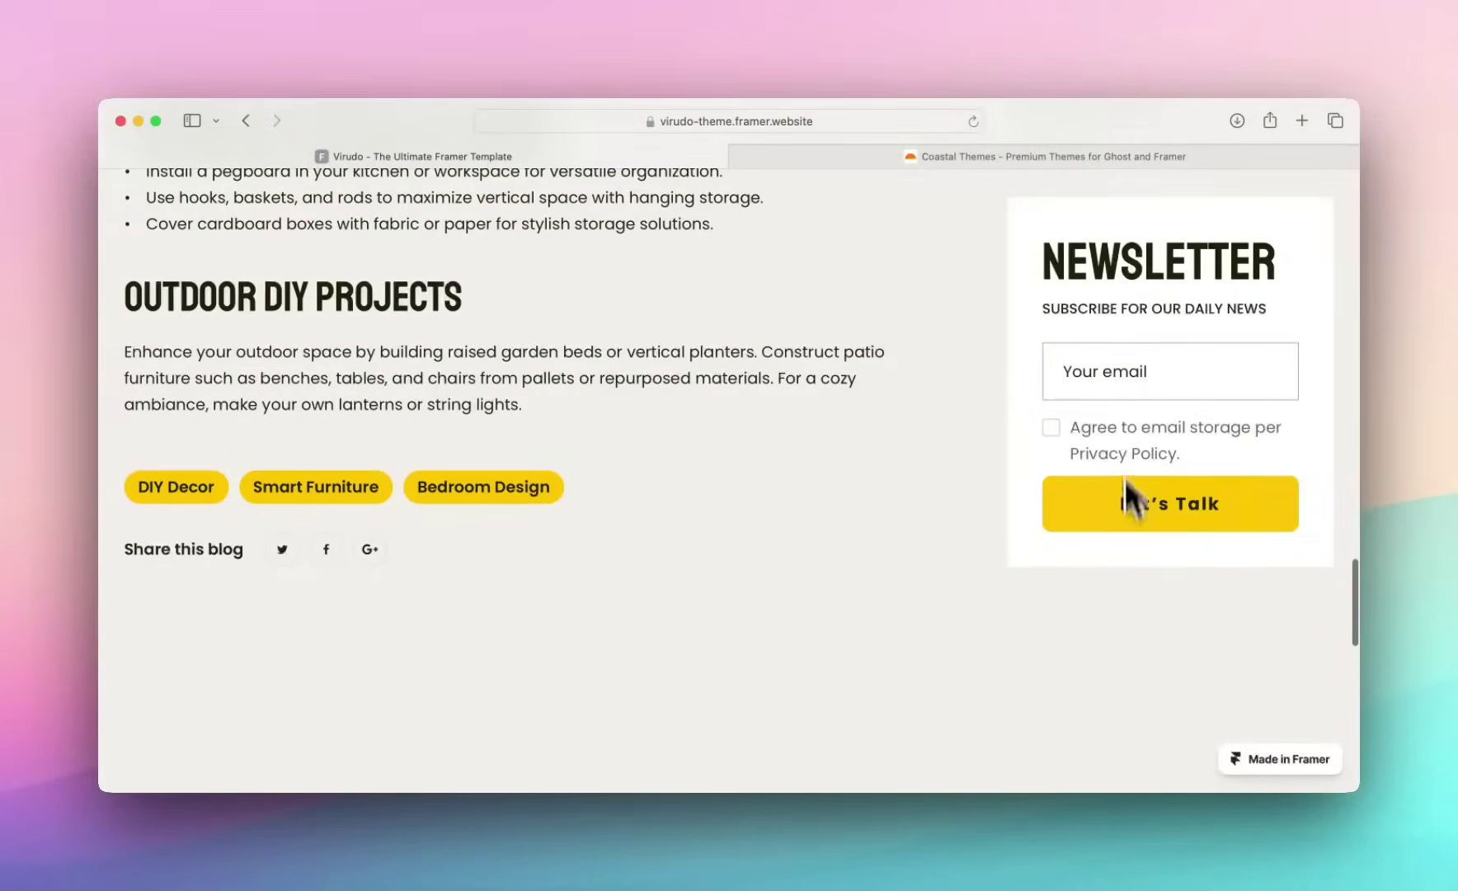
scroll(1051, 606, down, 3)
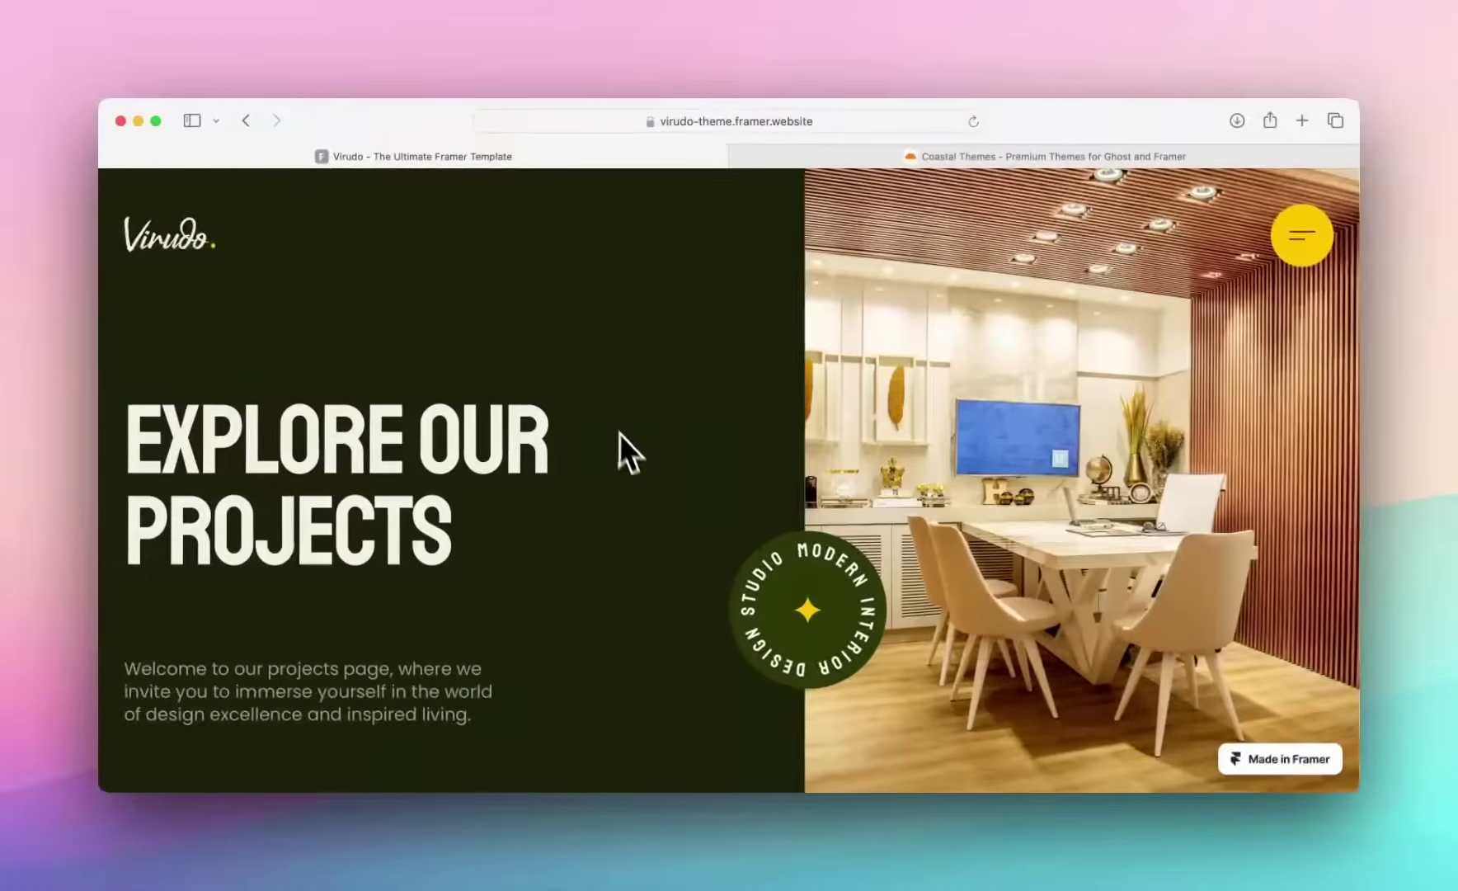
scroll(527, 460, down, 3)
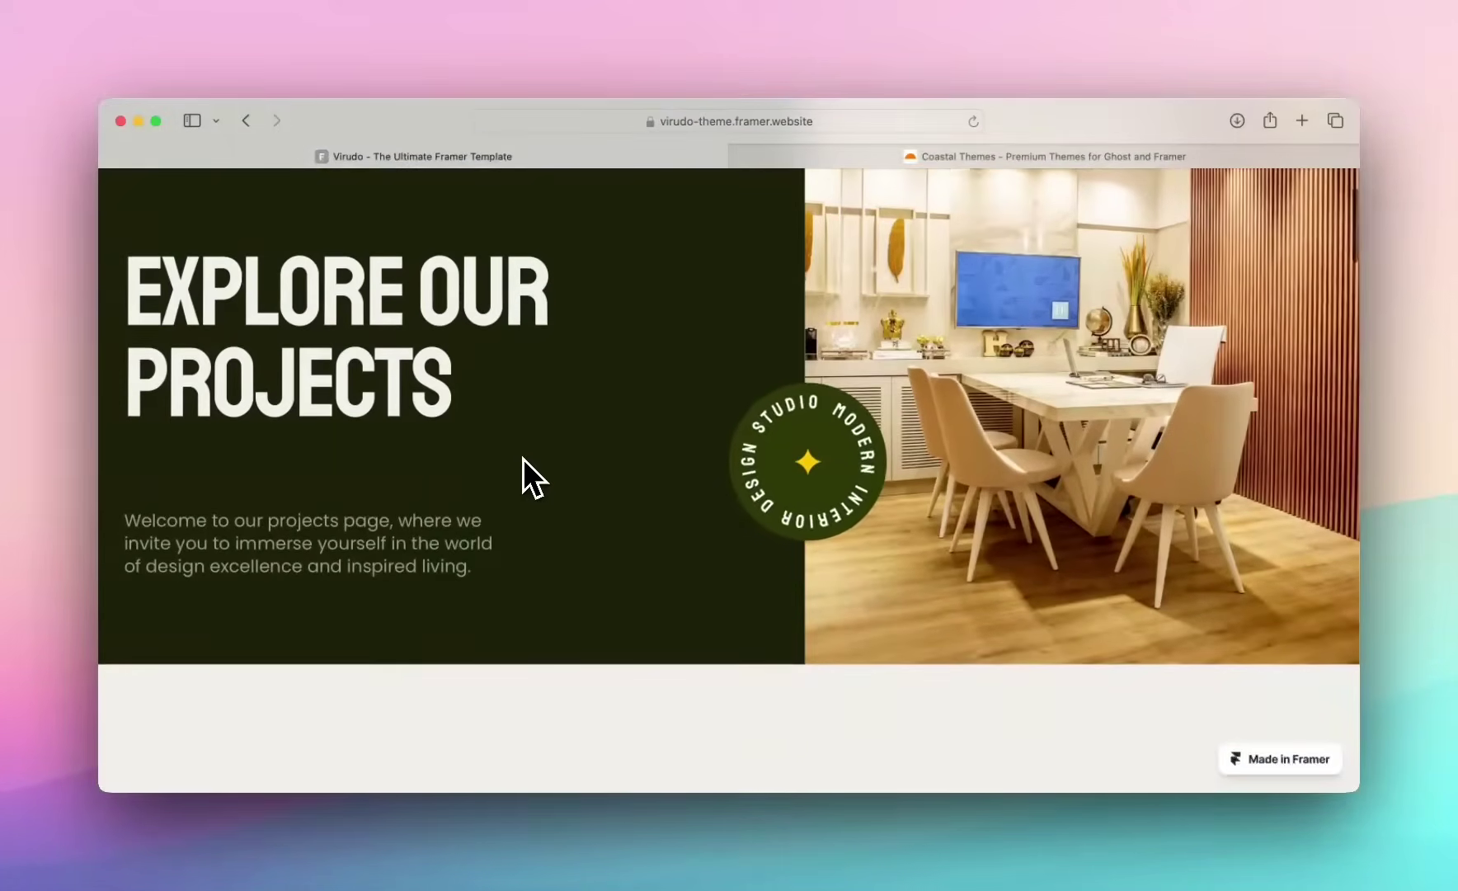
scroll(525, 460, down, 2)
scroll(524, 458, down, 1)
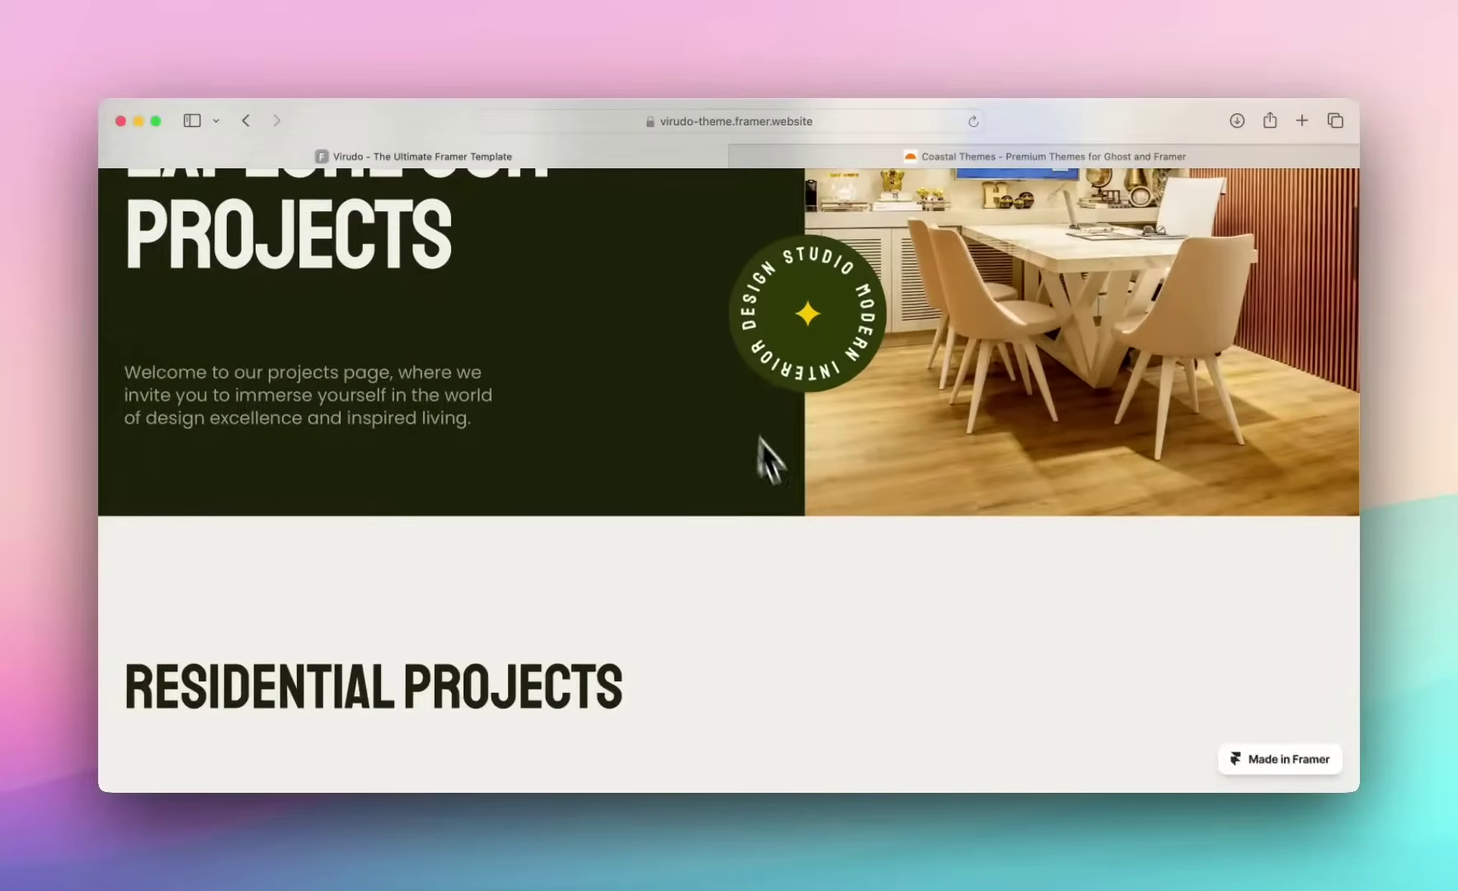
scroll(848, 524, down, 2)
scroll(855, 541, down, 2)
scroll(855, 541, down, 1)
scroll(746, 484, down, 2)
scroll(738, 478, down, 3)
scroll(739, 478, down, 1)
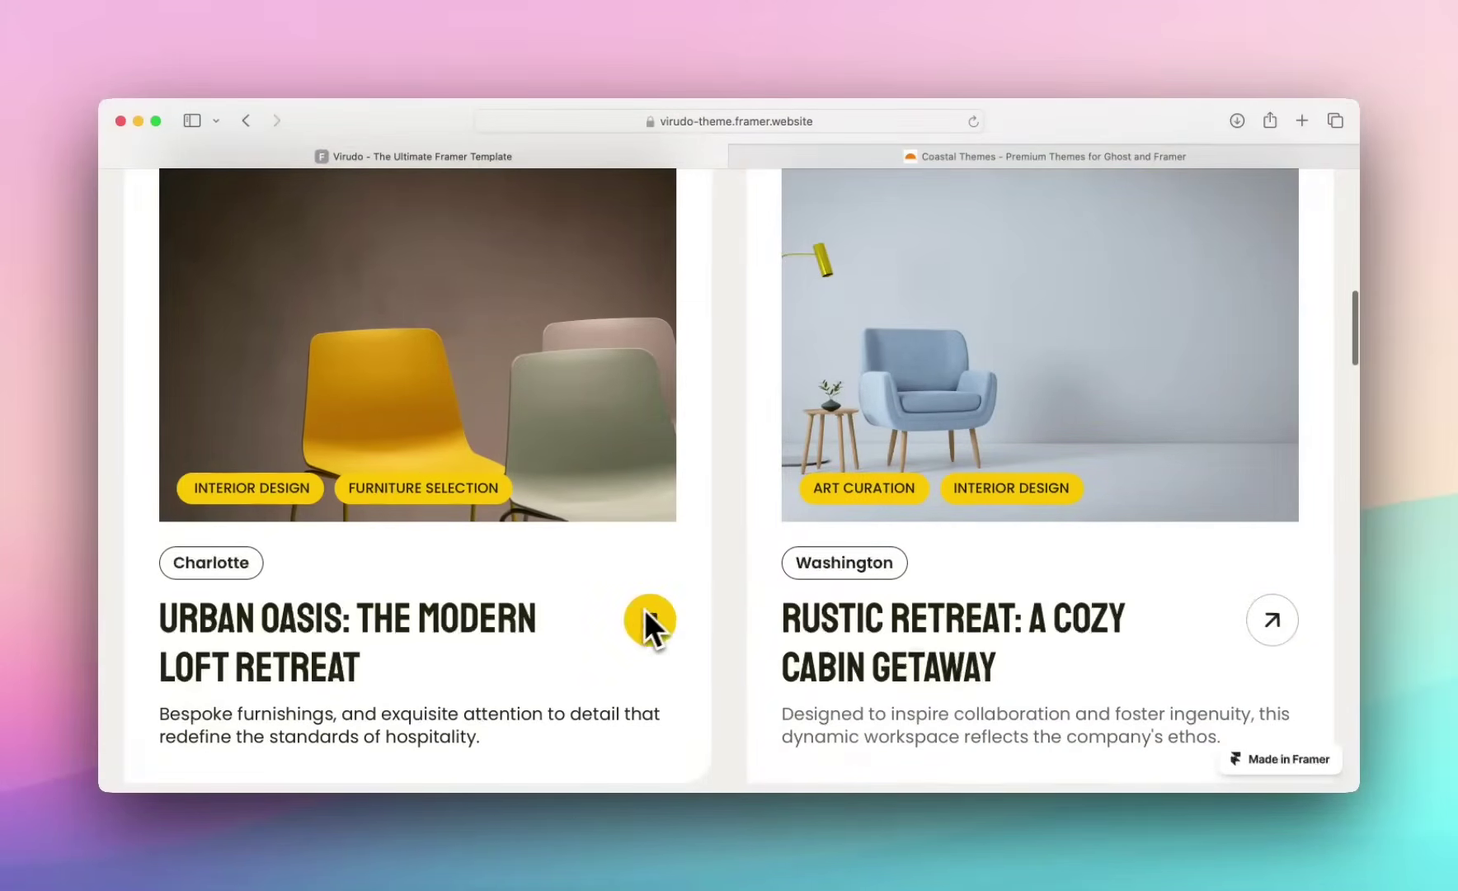
scroll(633, 594, down, 1)
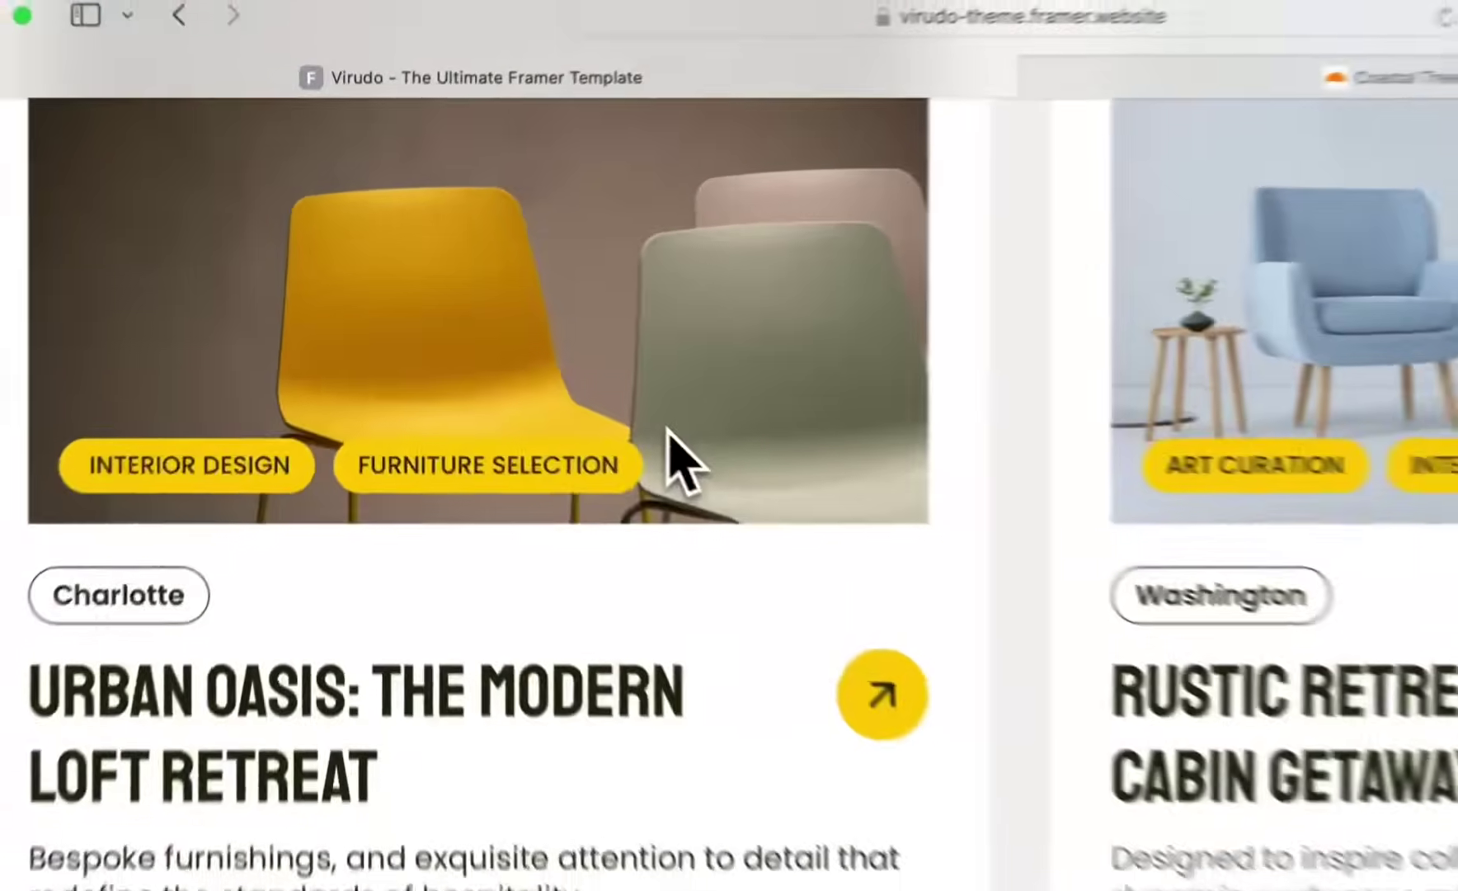
Open the Urban Oasis project page from the Virudo site
click(531, 314)
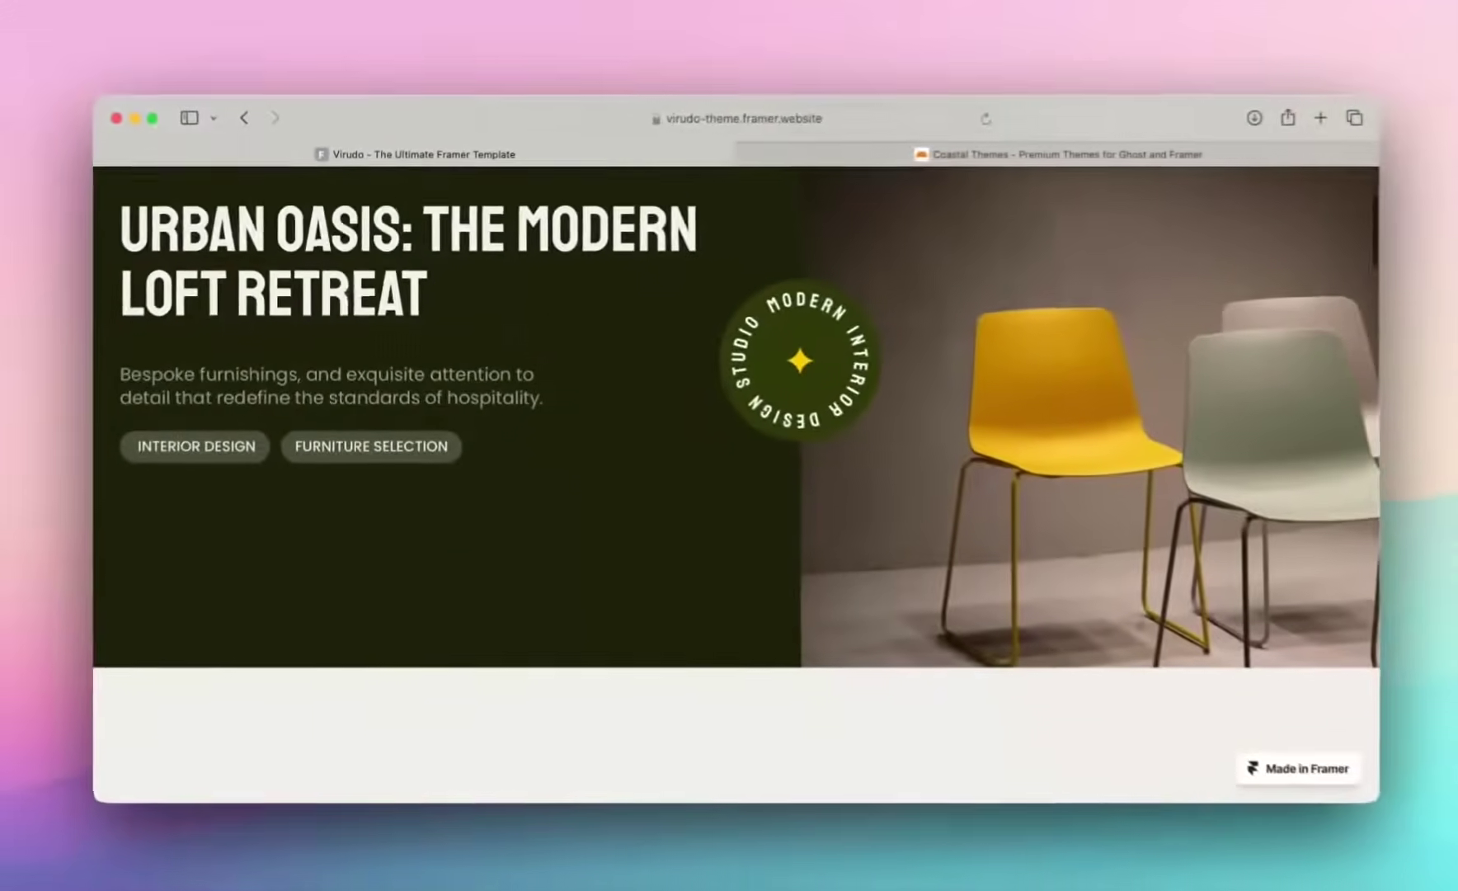
scroll(523, 356, down, 1)
scroll(709, 497, down, 2)
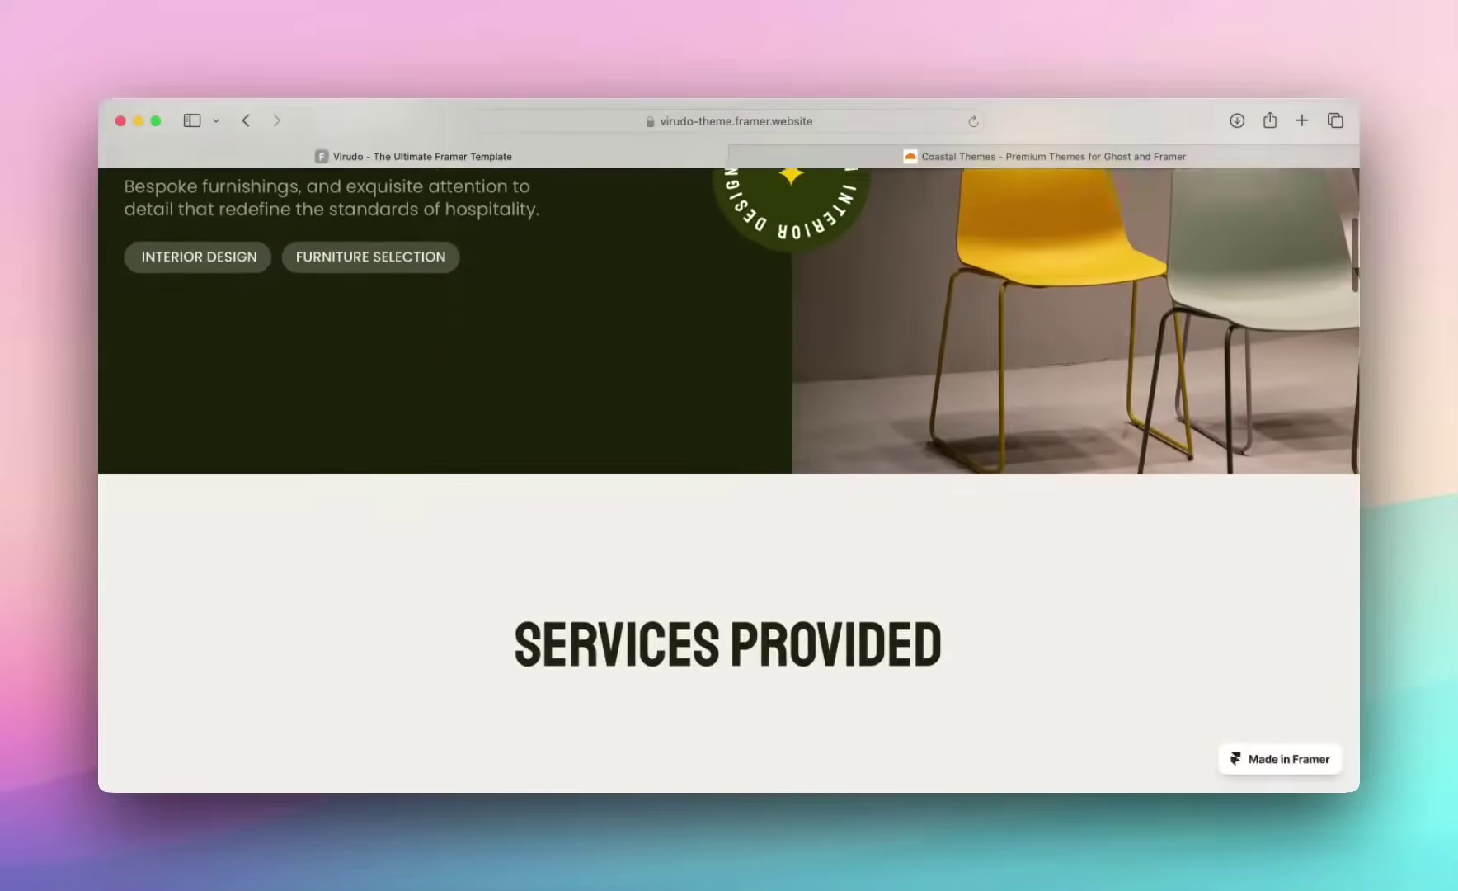
scroll(710, 497, down, 3)
scroll(709, 498, down, 3)
scroll(730, 446, down, 1)
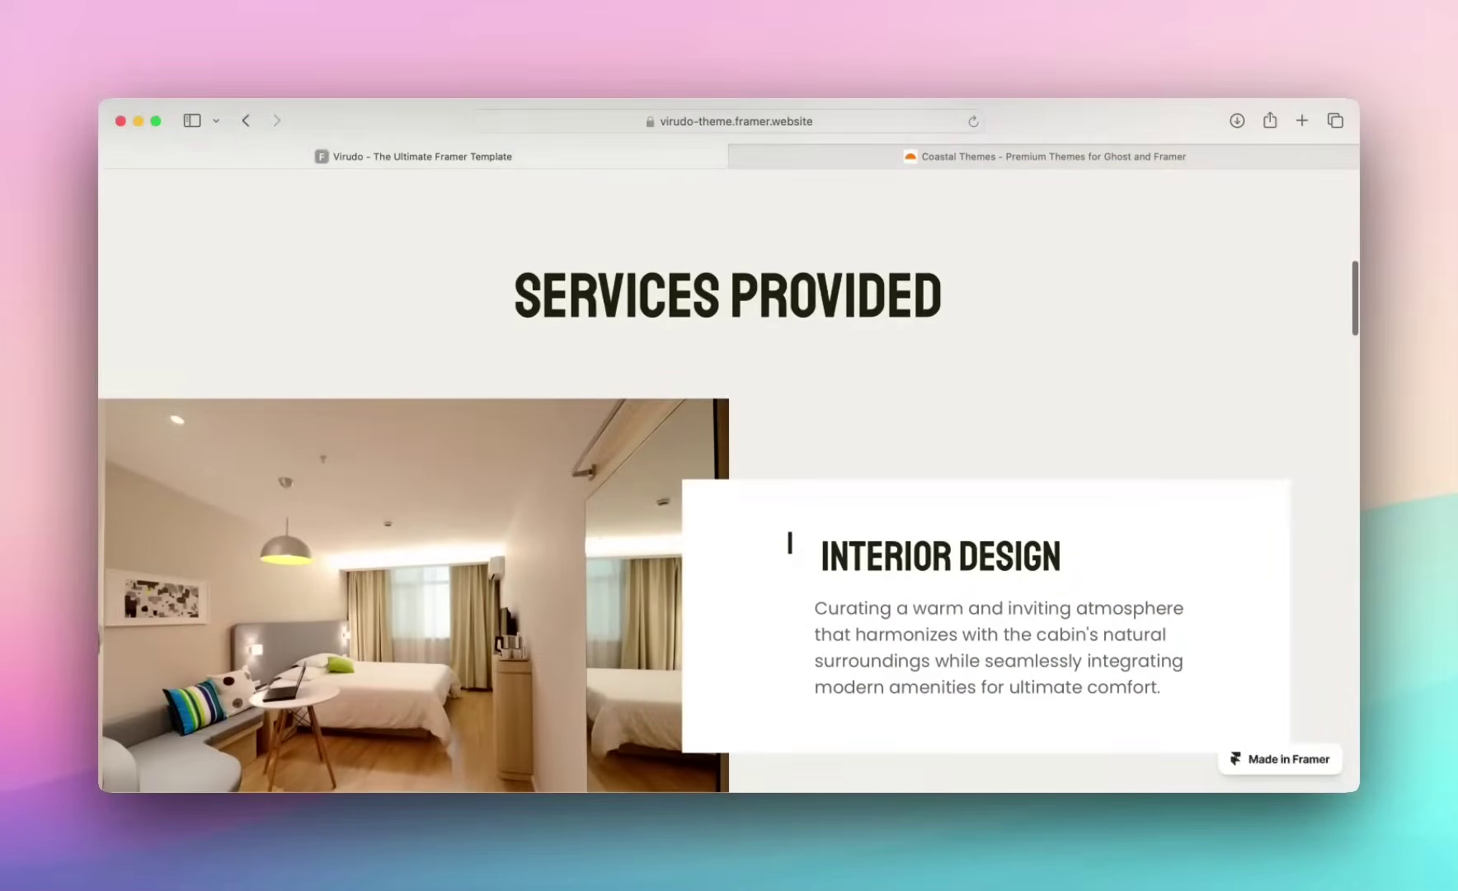
scroll(719, 510, down, 3)
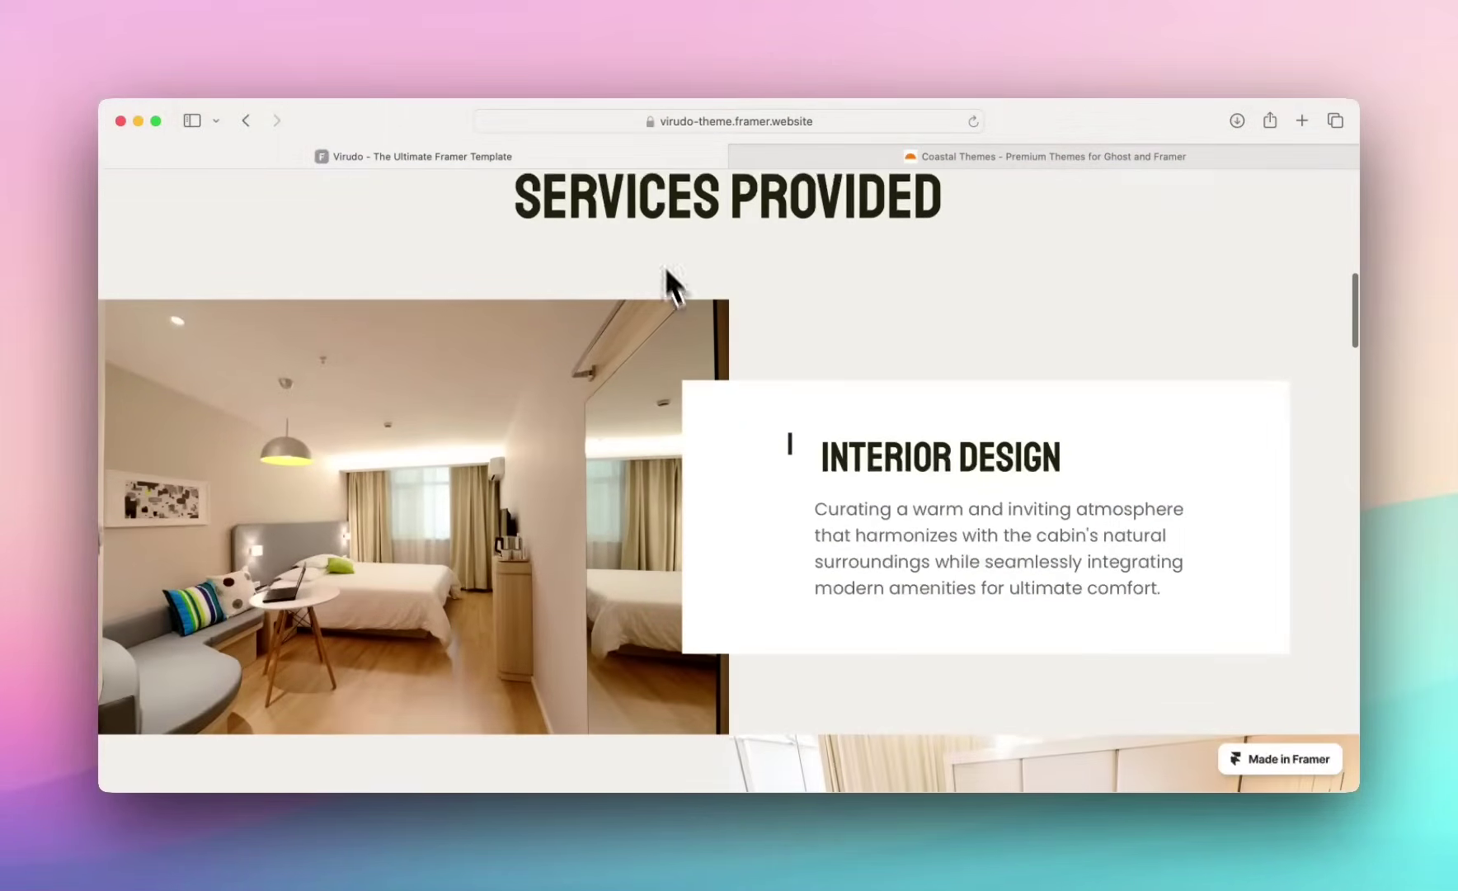
scroll(716, 452, down, 2)
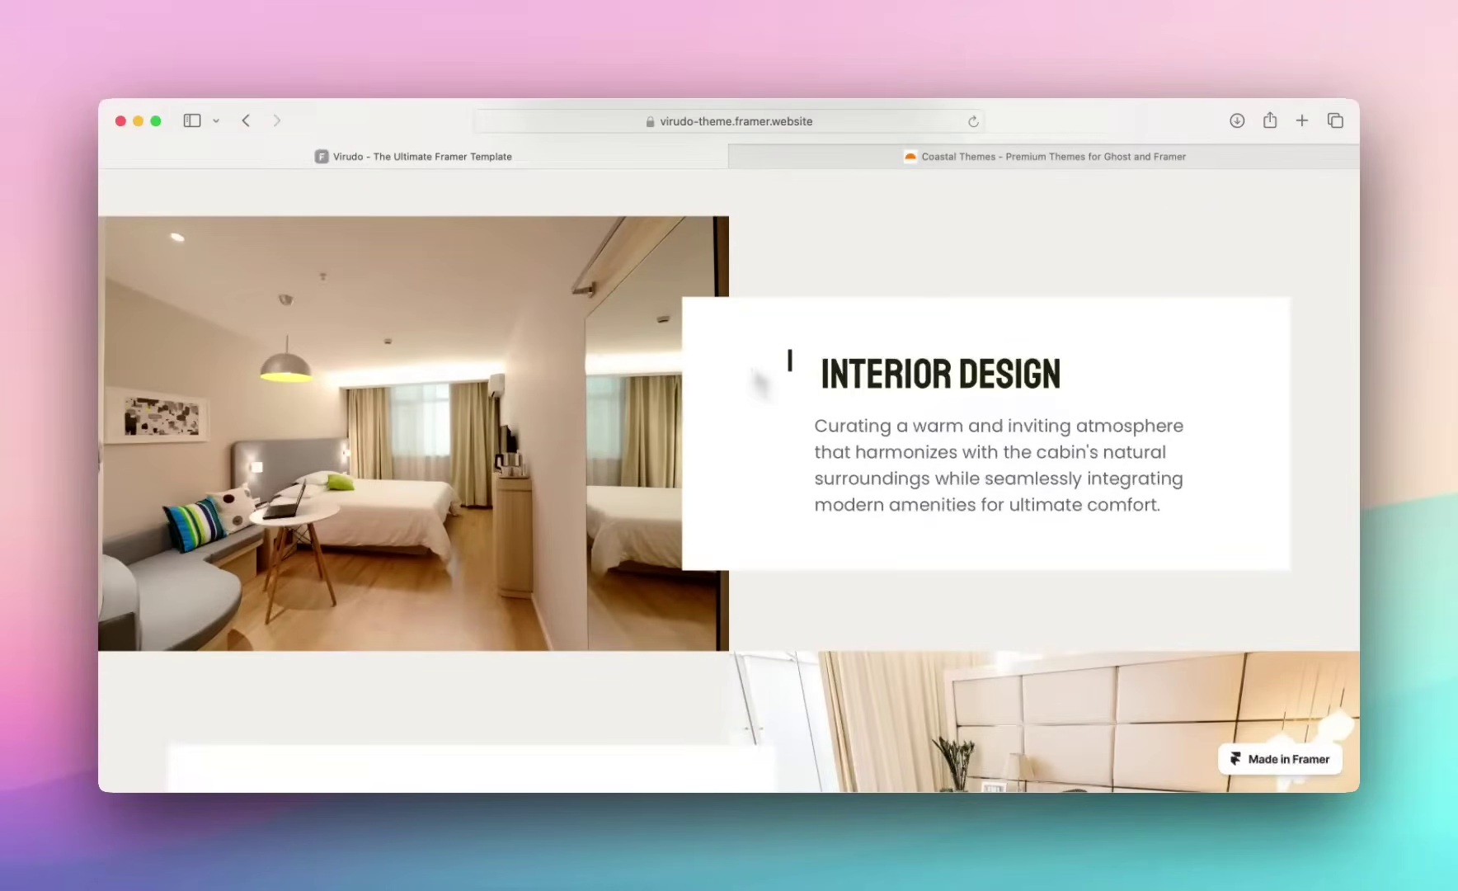
scroll(755, 366, down, 3)
scroll(754, 381, down, 2)
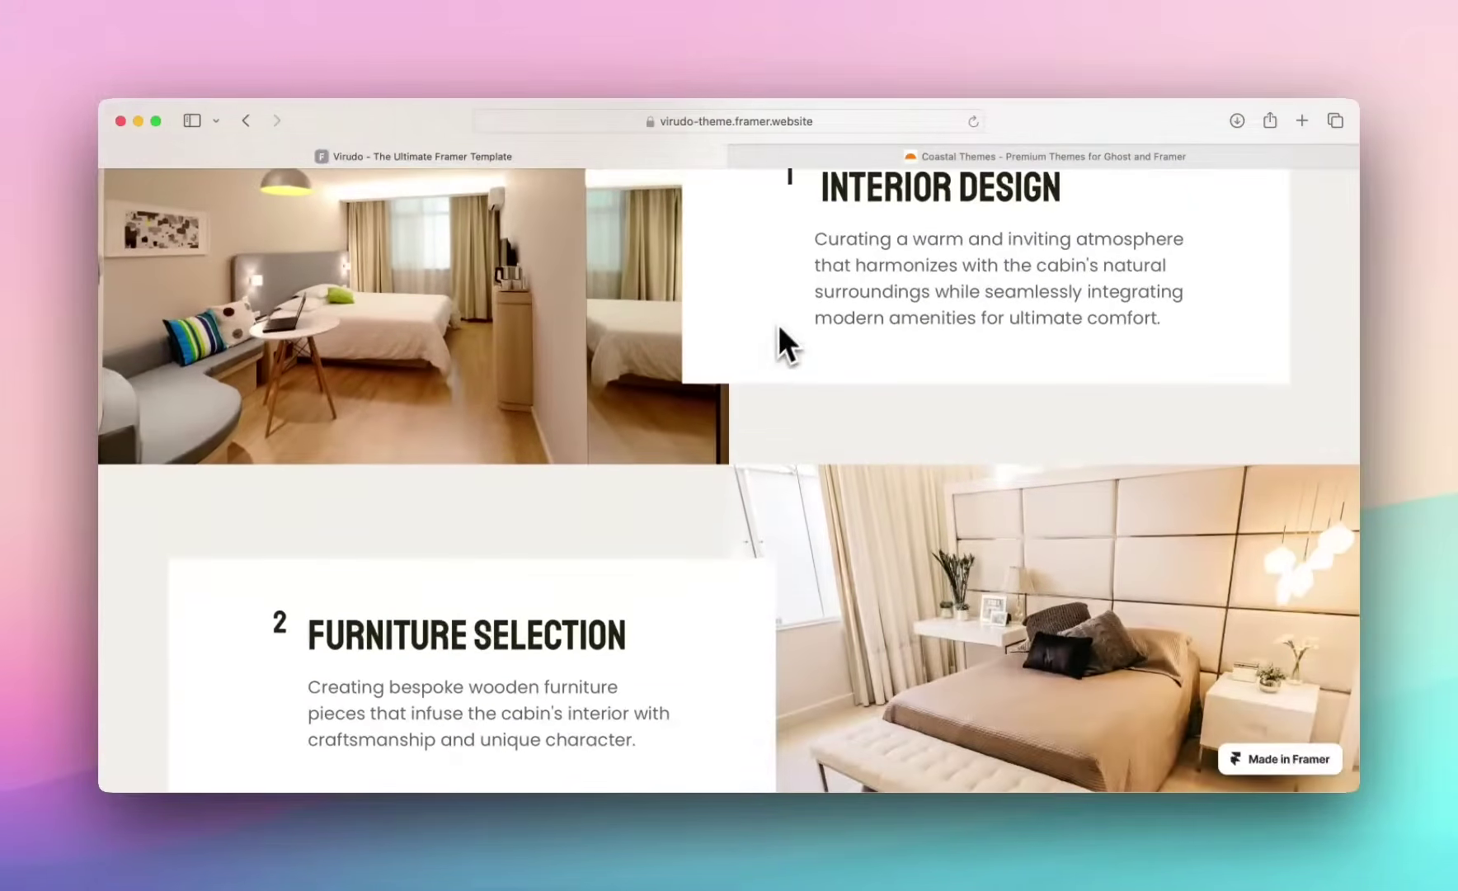
scroll(784, 326, down, 1)
scroll(544, 315, down, 1)
scroll(541, 342, down, 4)
scroll(543, 382, down, 5)
scroll(597, 495, down, 5)
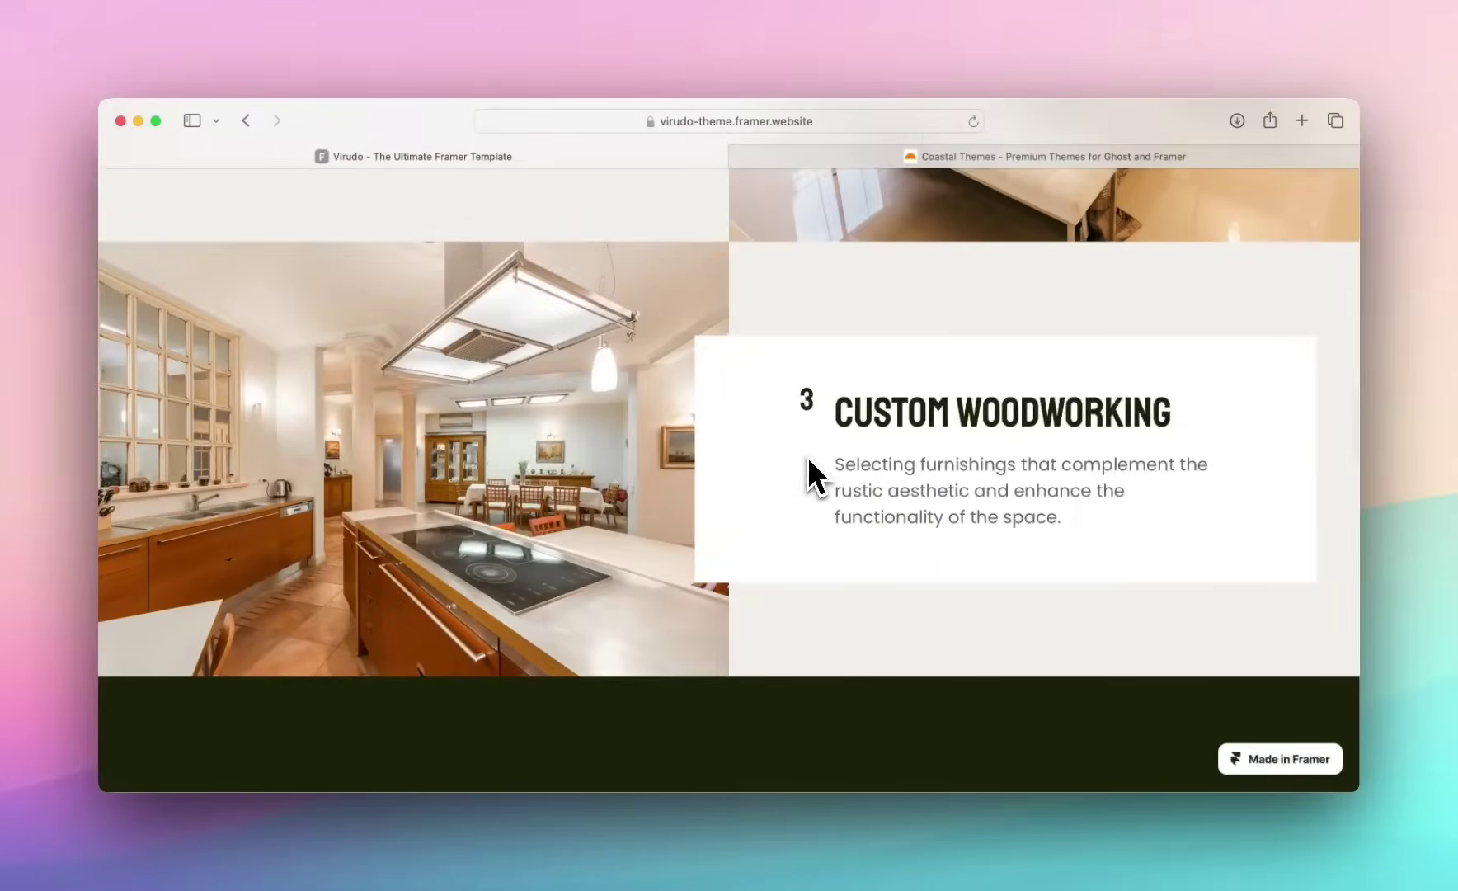
scroll(786, 439, down, 2)
scroll(778, 428, down, 3)
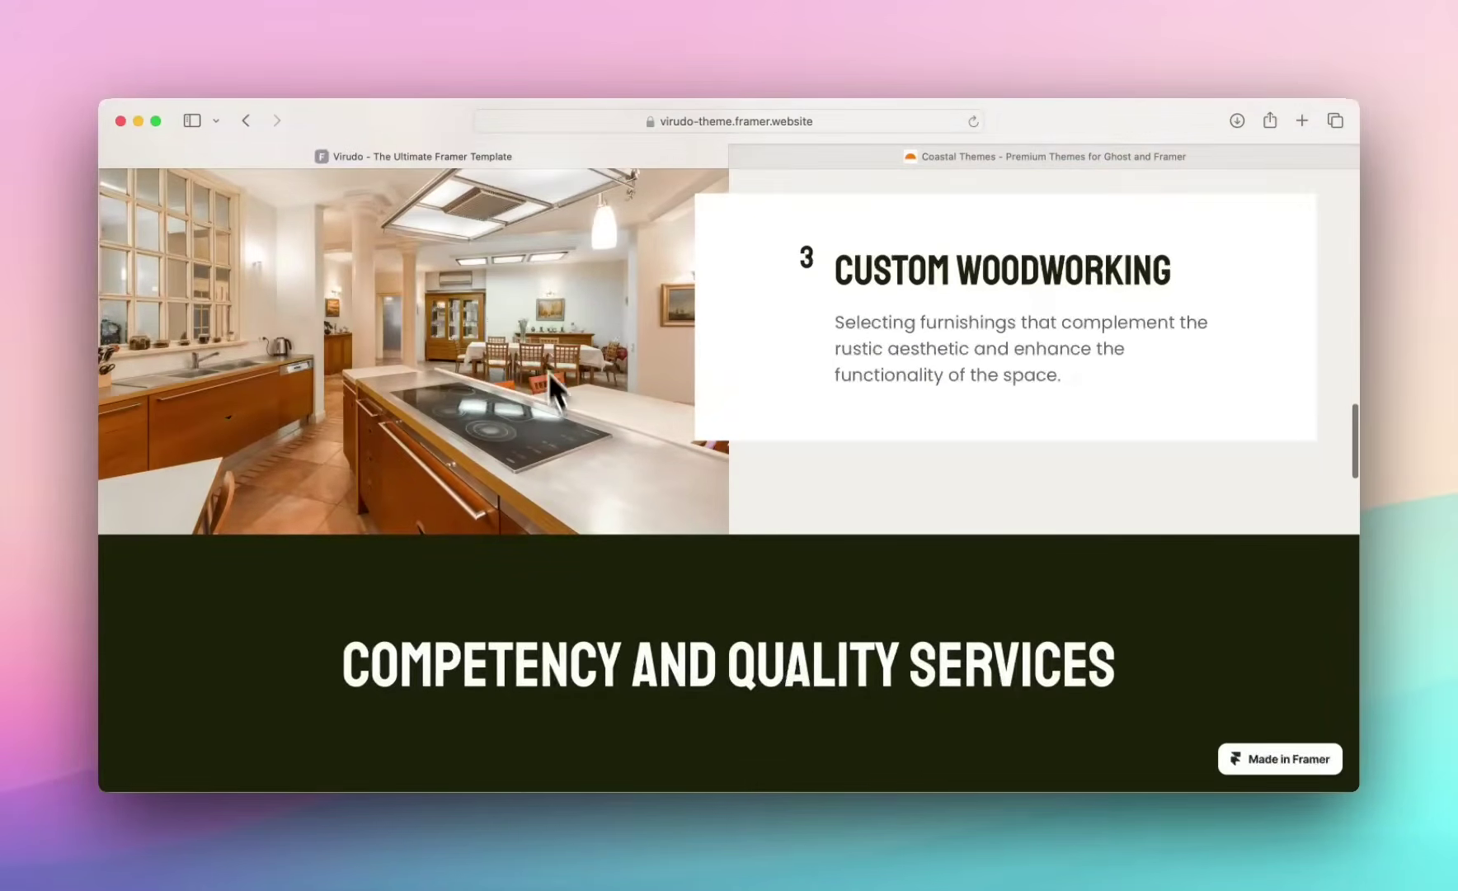
scroll(676, 429, down, 2)
scroll(713, 479, down, 2)
scroll(714, 479, down, 1)
scroll(713, 466, down, 1)
scroll(713, 465, down, 2)
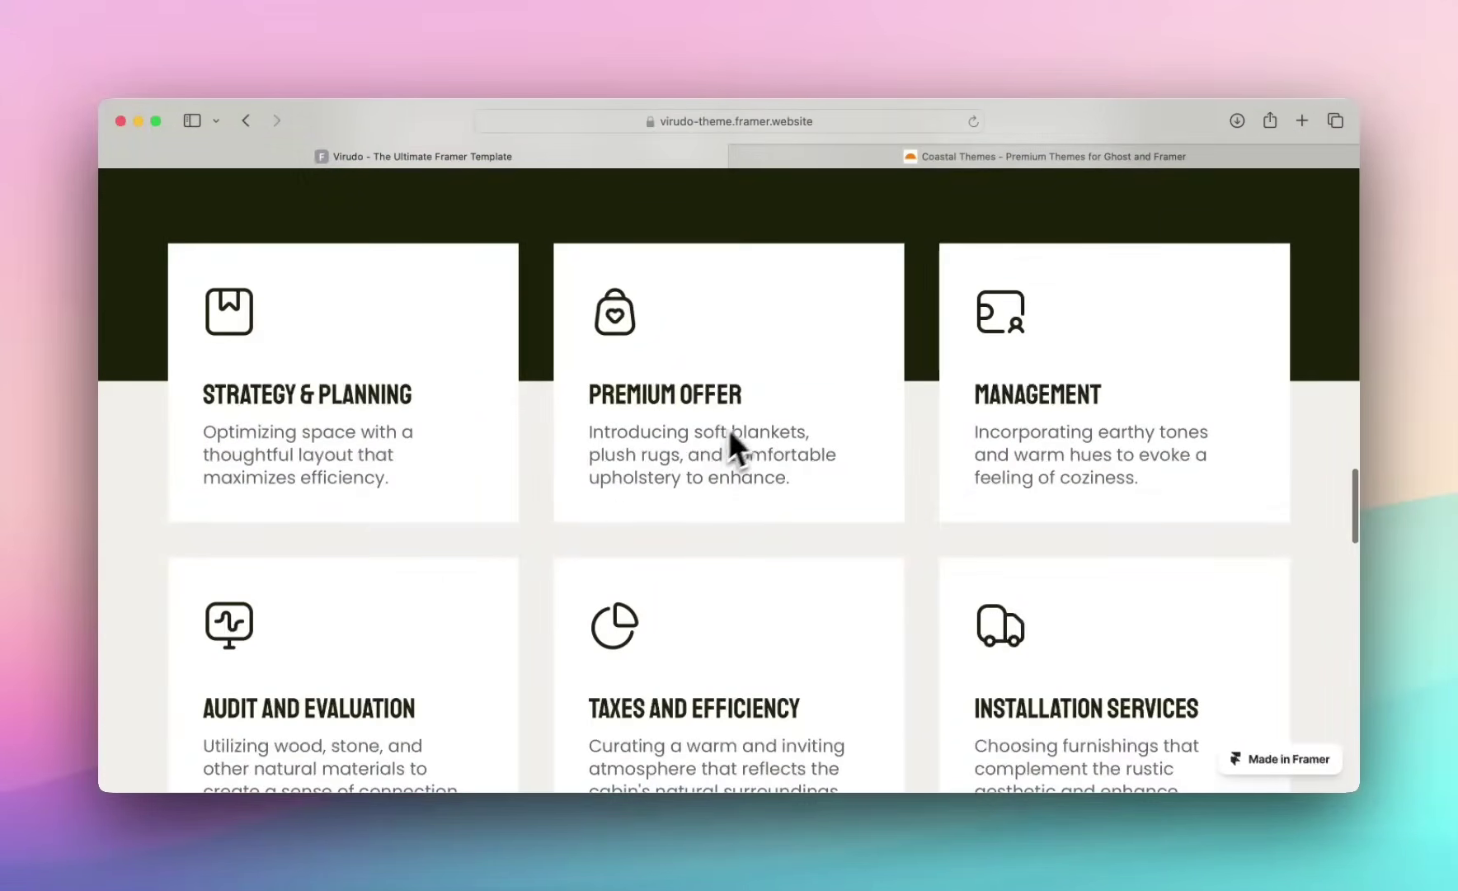
scroll(741, 580, down, 1)
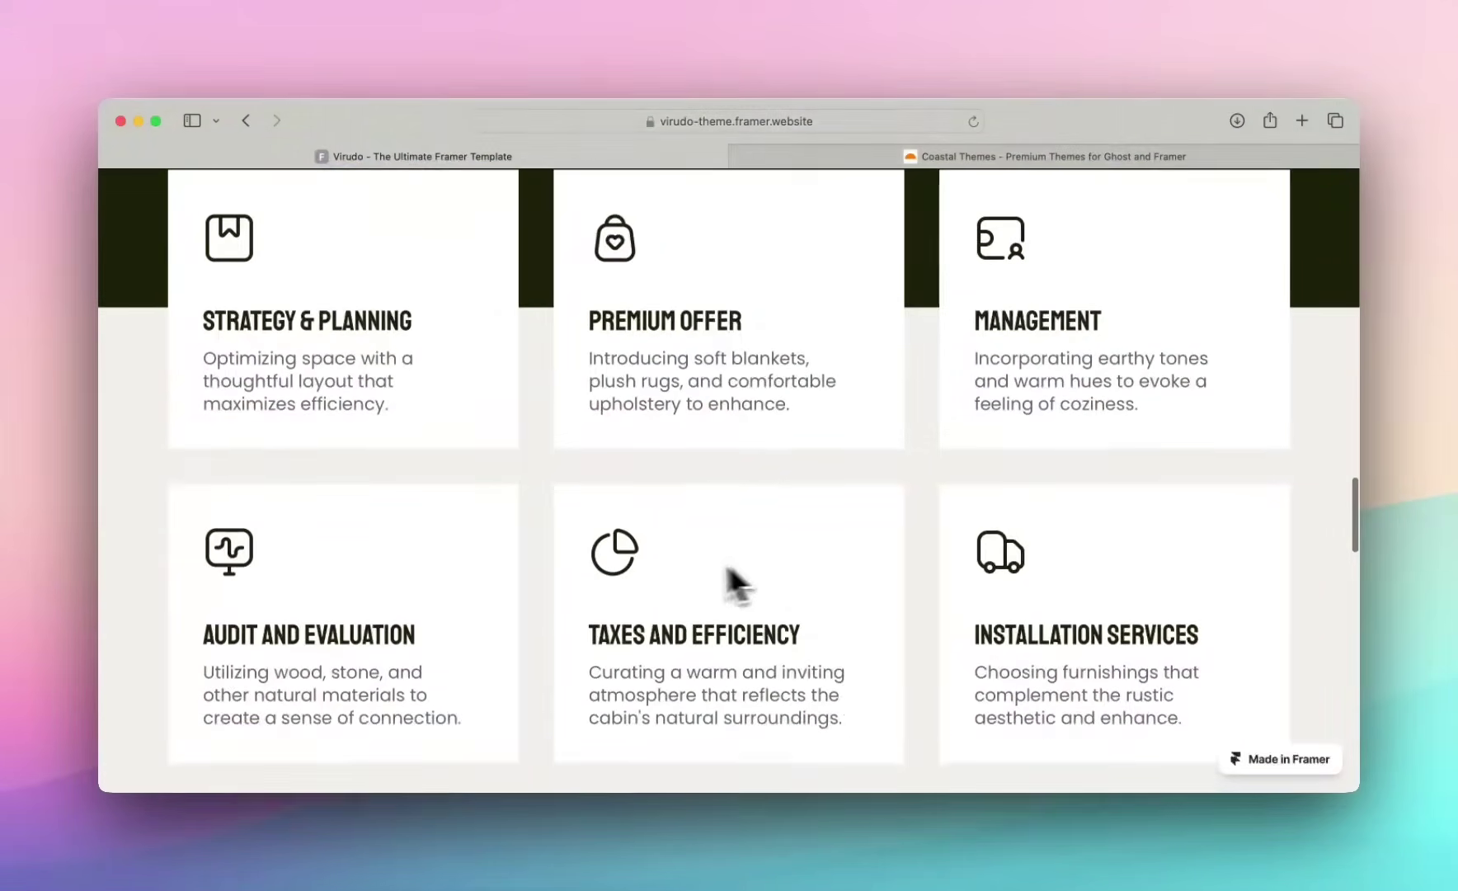
scroll(673, 587, down, 2)
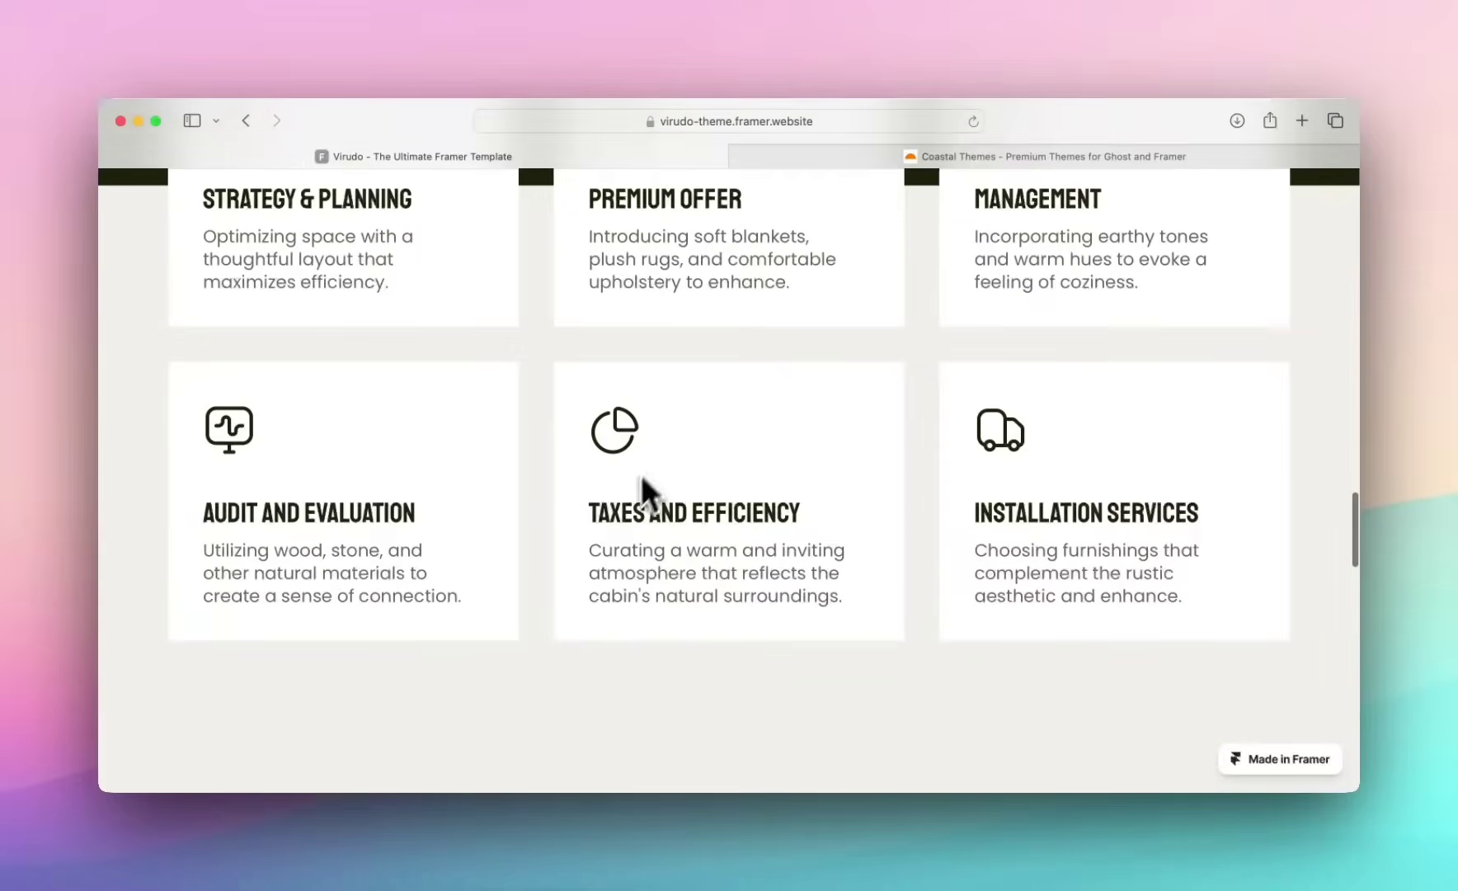
scroll(655, 513, down, 3)
scroll(668, 533, down, 1)
scroll(668, 533, down, 1)
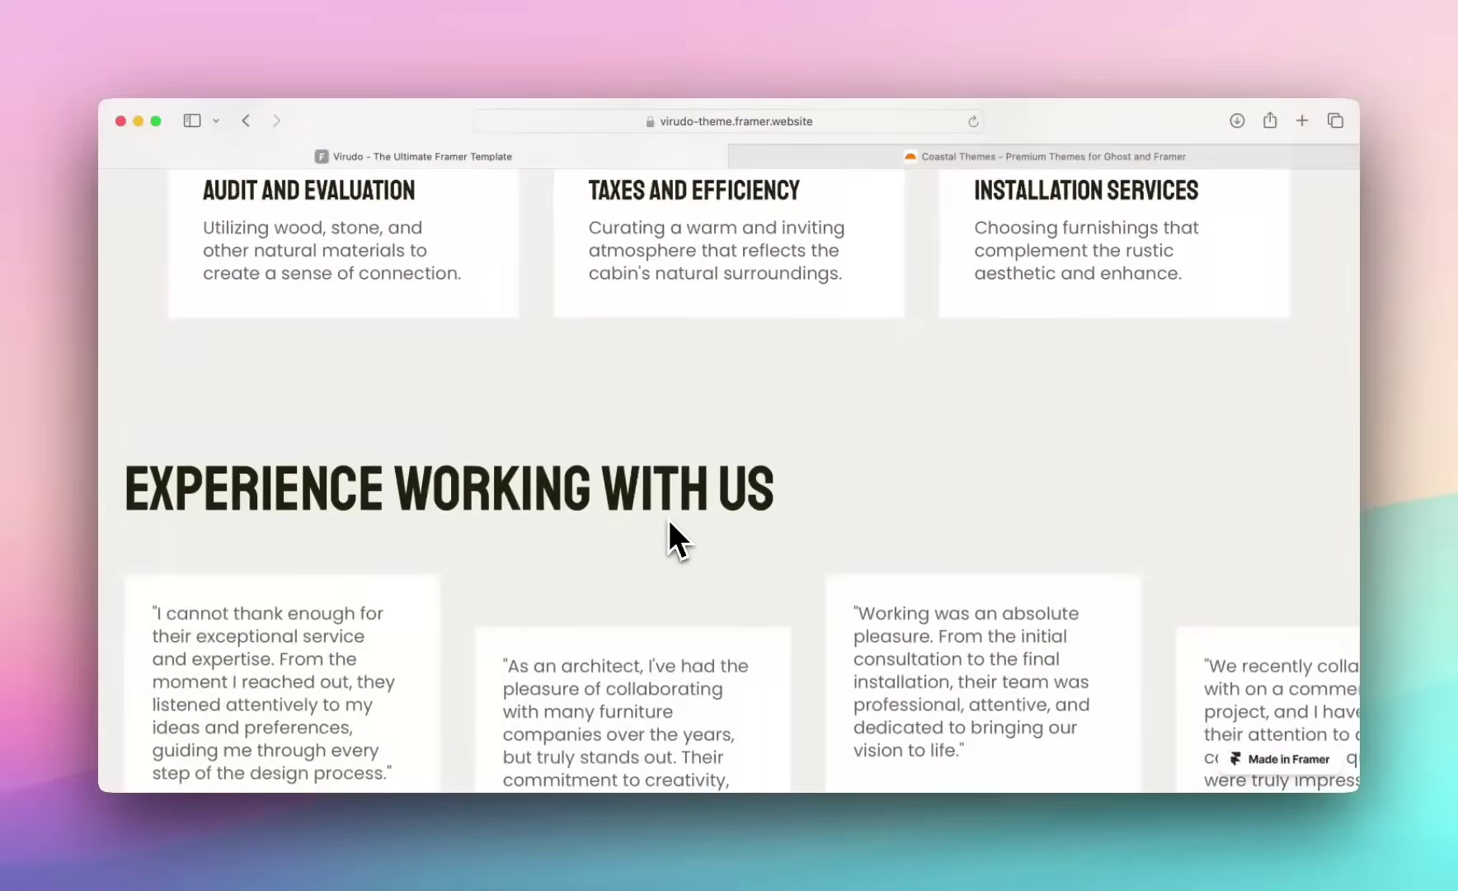
scroll(667, 532, down, 2)
scroll(672, 535, down, 1)
scroll(672, 536, down, 1)
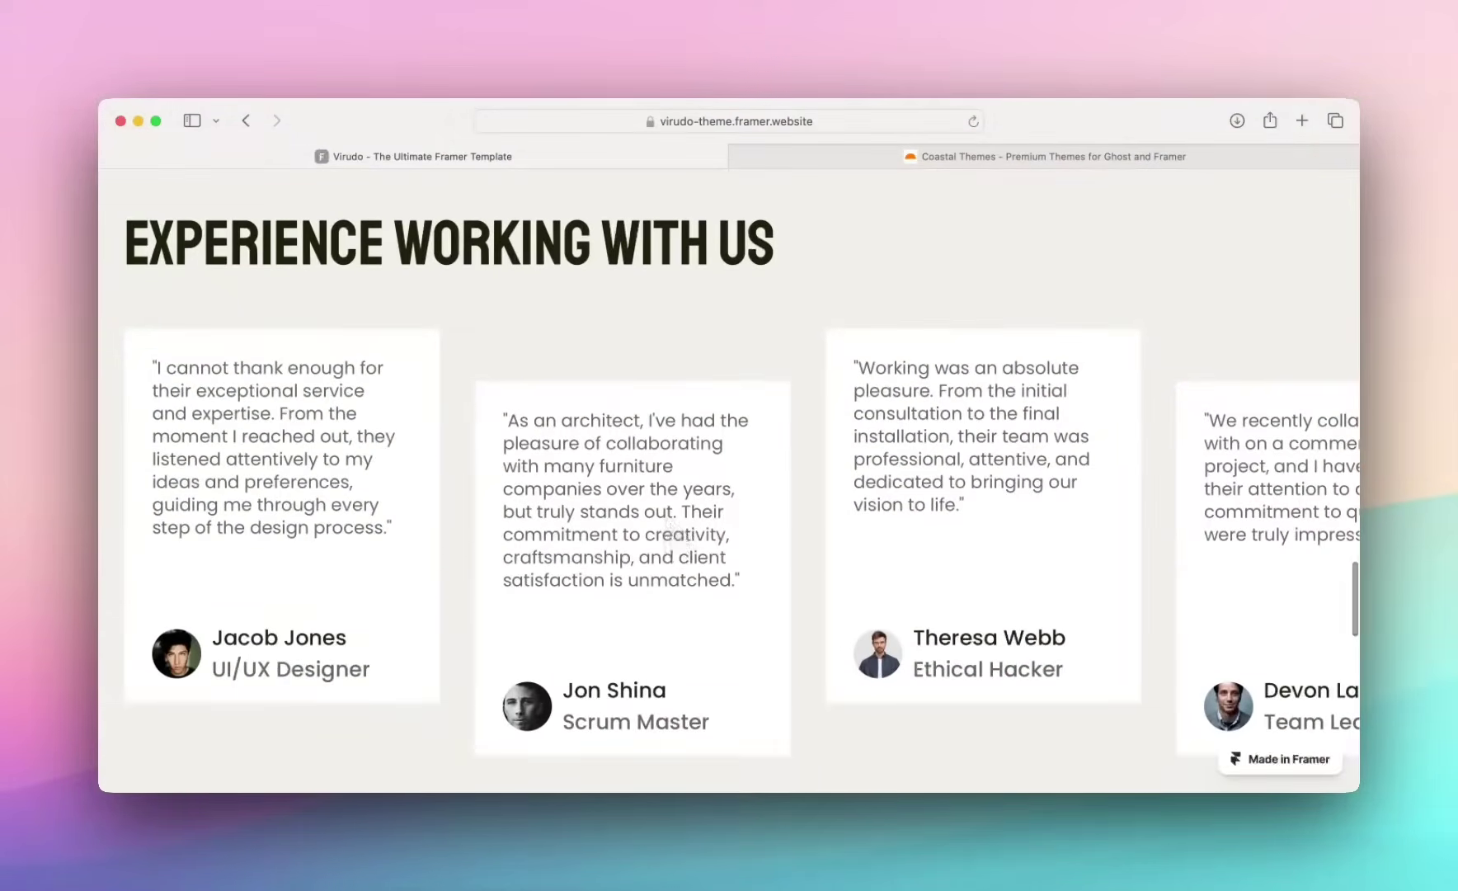
scroll(673, 535, down, 1)
scroll(673, 536, down, 1)
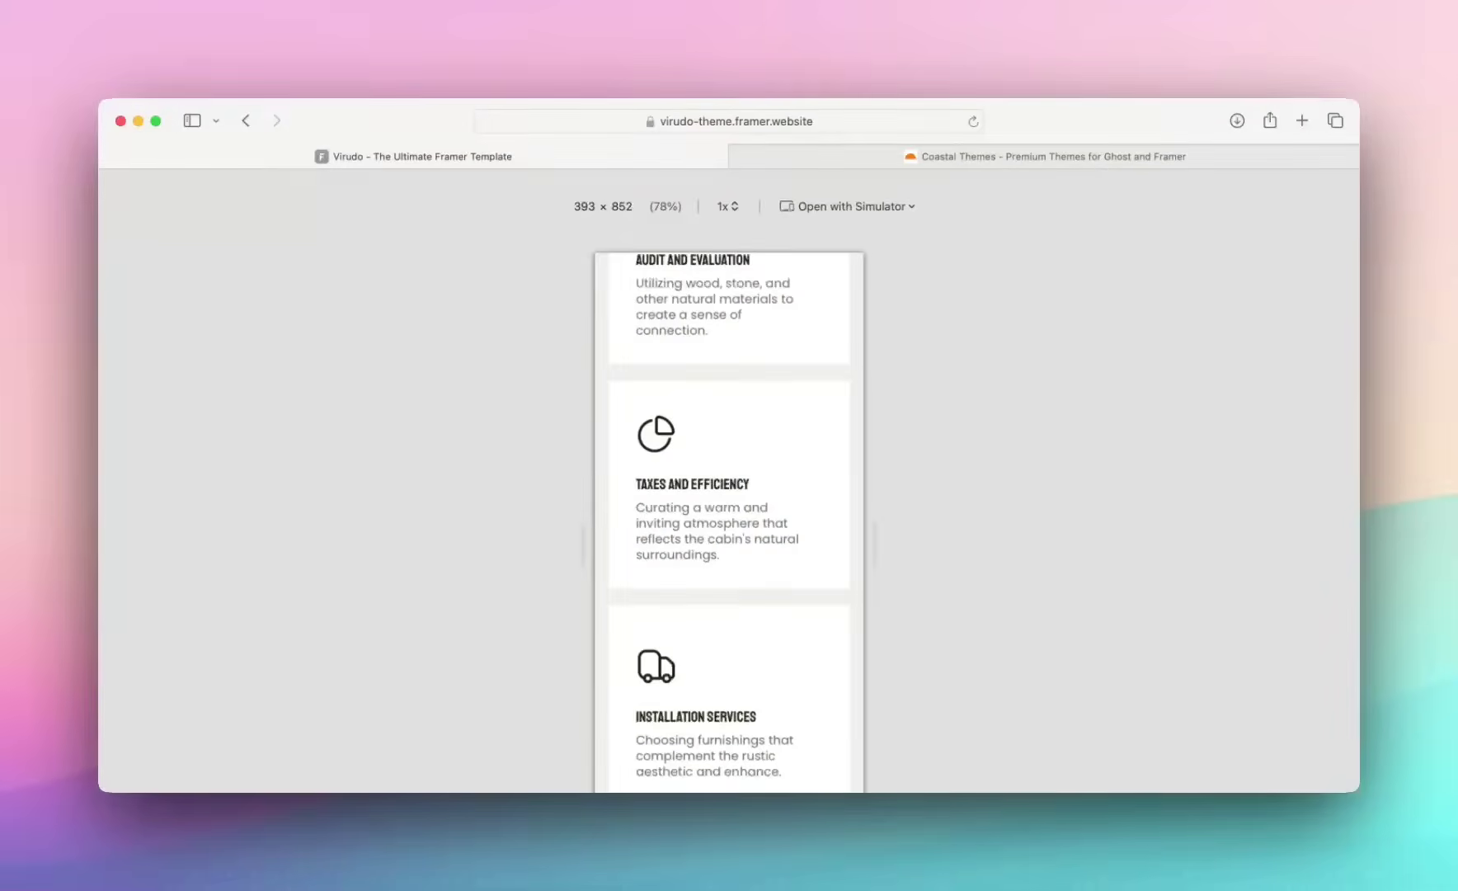
scroll(729, 522, down, 1)
scroll(729, 522, down, 1)
scroll(729, 521, down, 1)
scroll(729, 521, down, 1)
scroll(673, 535, down, 2)
scroll(729, 660, down, 1)
Advance the phone preview's testimonial carousel twice, then exit Responsive Design Mode
click(760, 693)
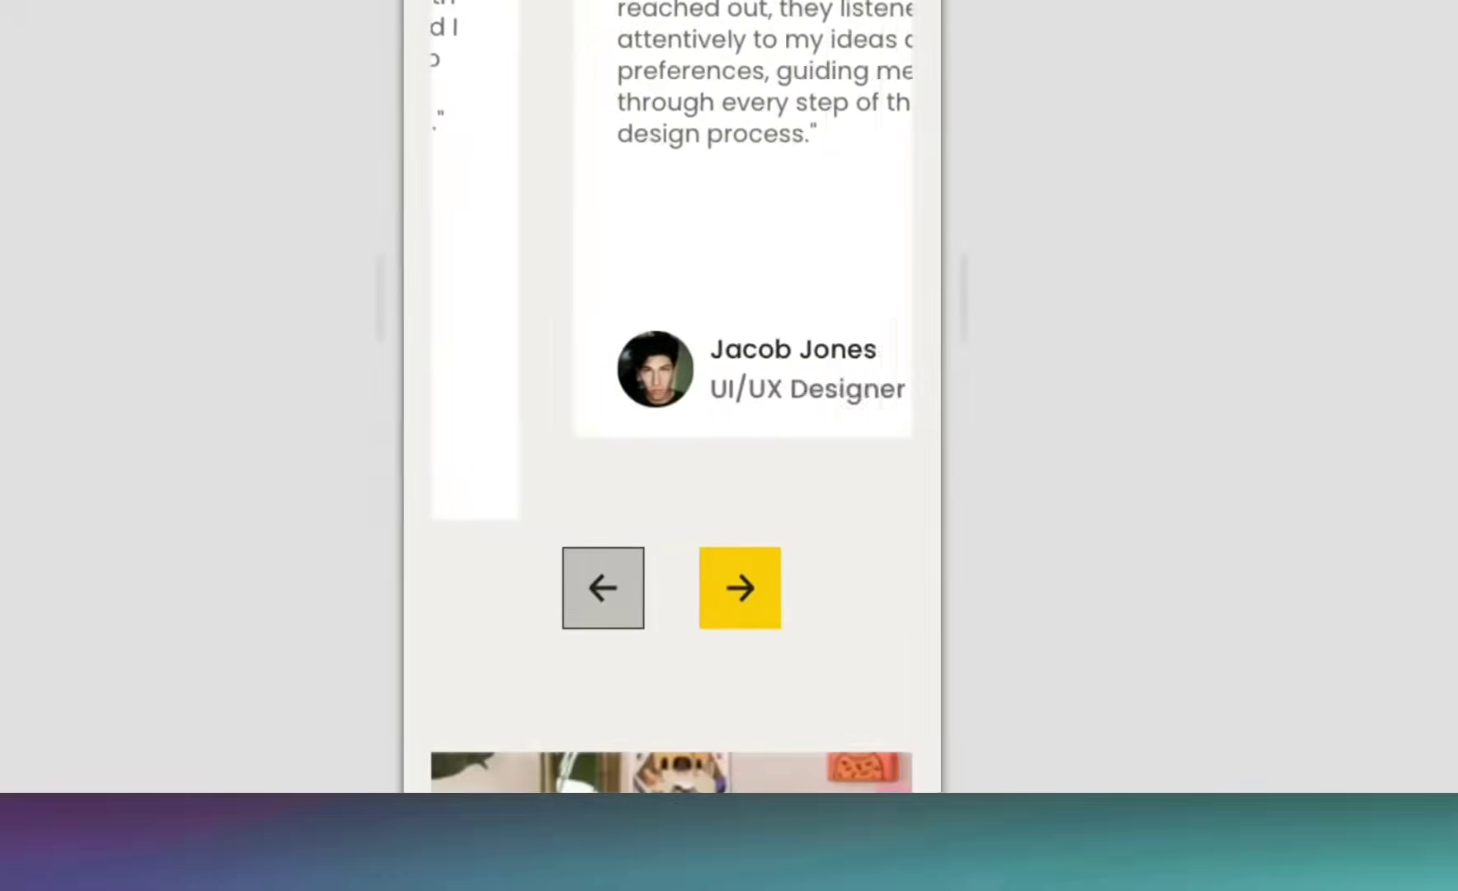
click(735, 611)
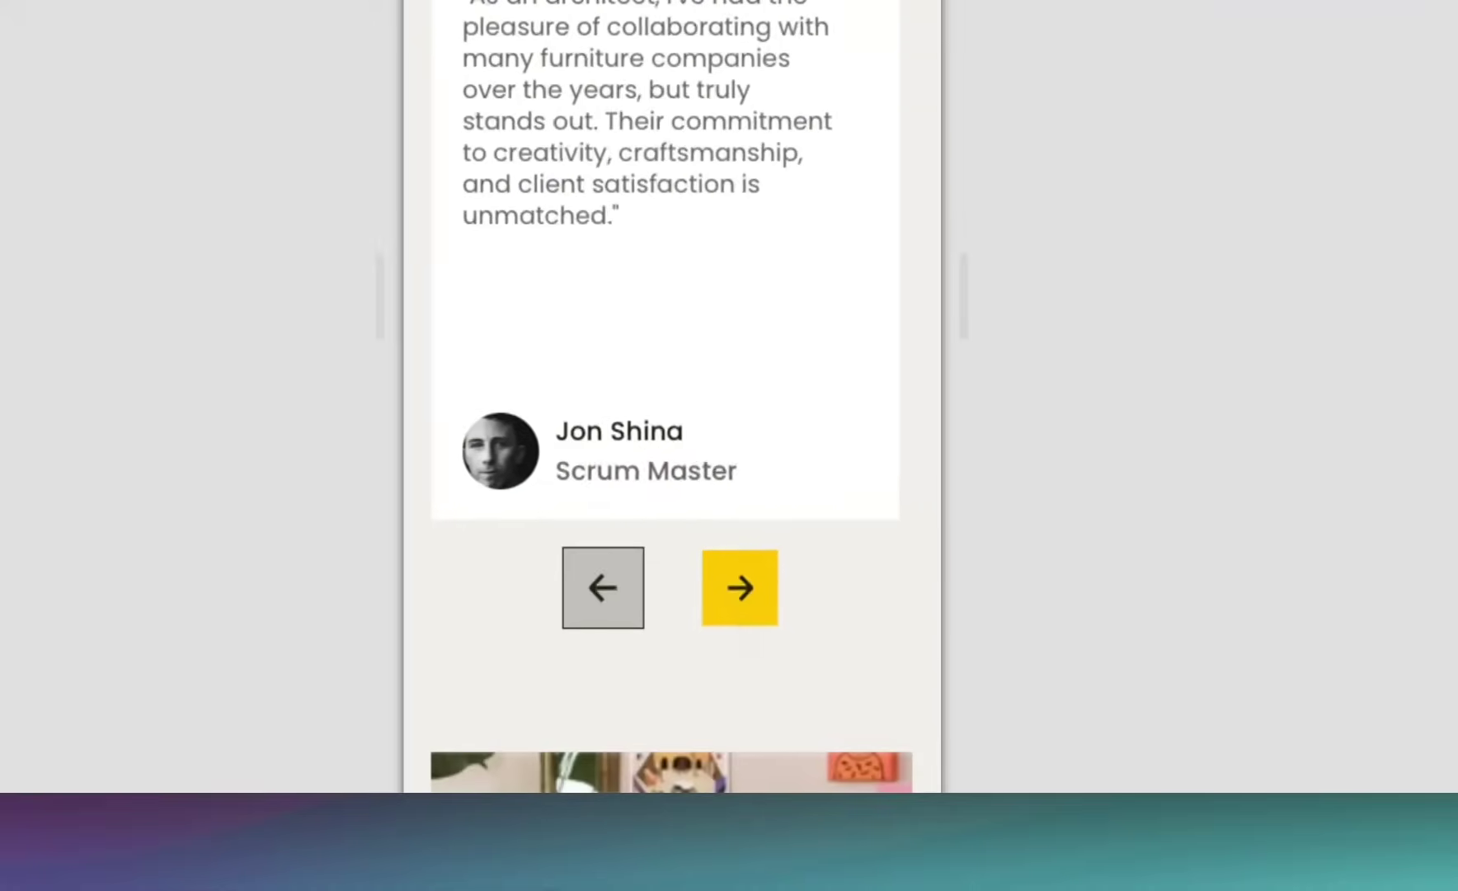
scroll(736, 615, down, 2)
scroll(735, 615, down, 5)
scroll(736, 616, down, 1)
scroll(673, 455, down, 3)
scroll(672, 455, down, 2)
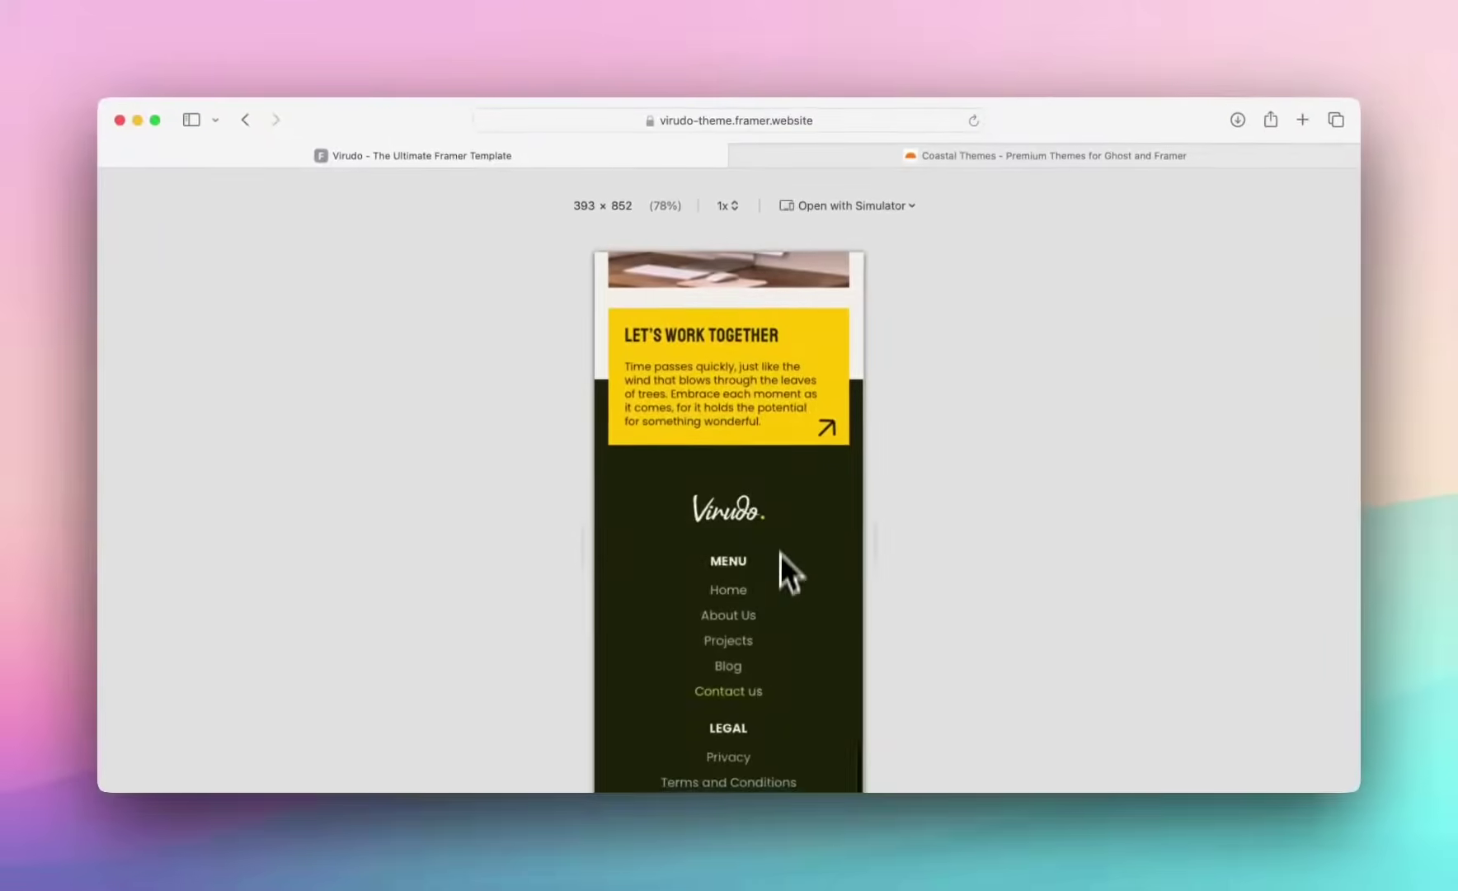
scroll(781, 547, up, 2)
scroll(781, 535, up, 4)
scroll(782, 535, up, 5)
scroll(730, 524, up, 4)
scroll(729, 524, up, 1)
key(alt+super+r)
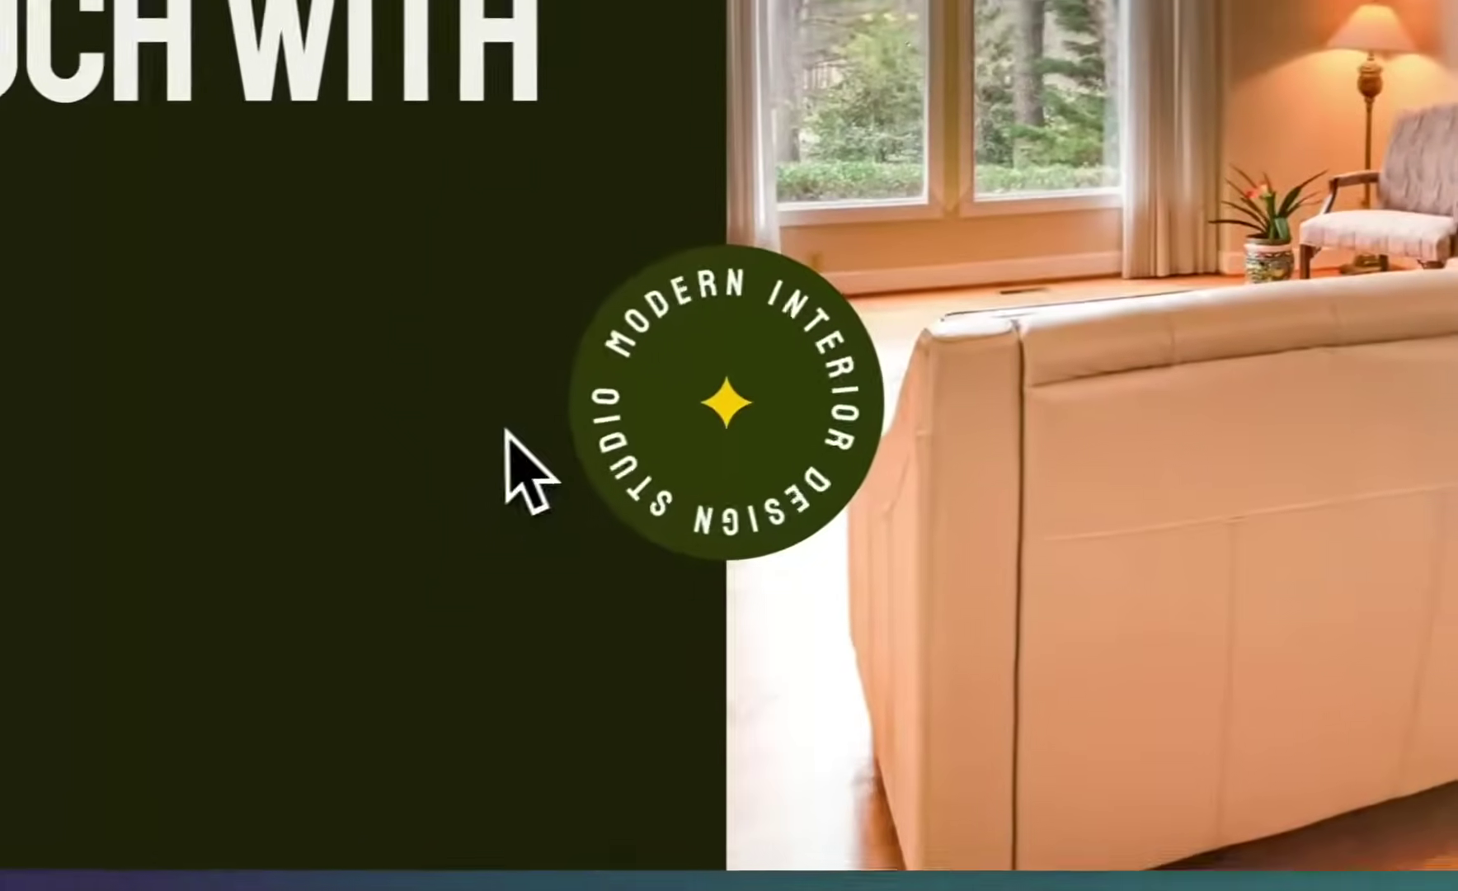
scroll(545, 461, down, 3)
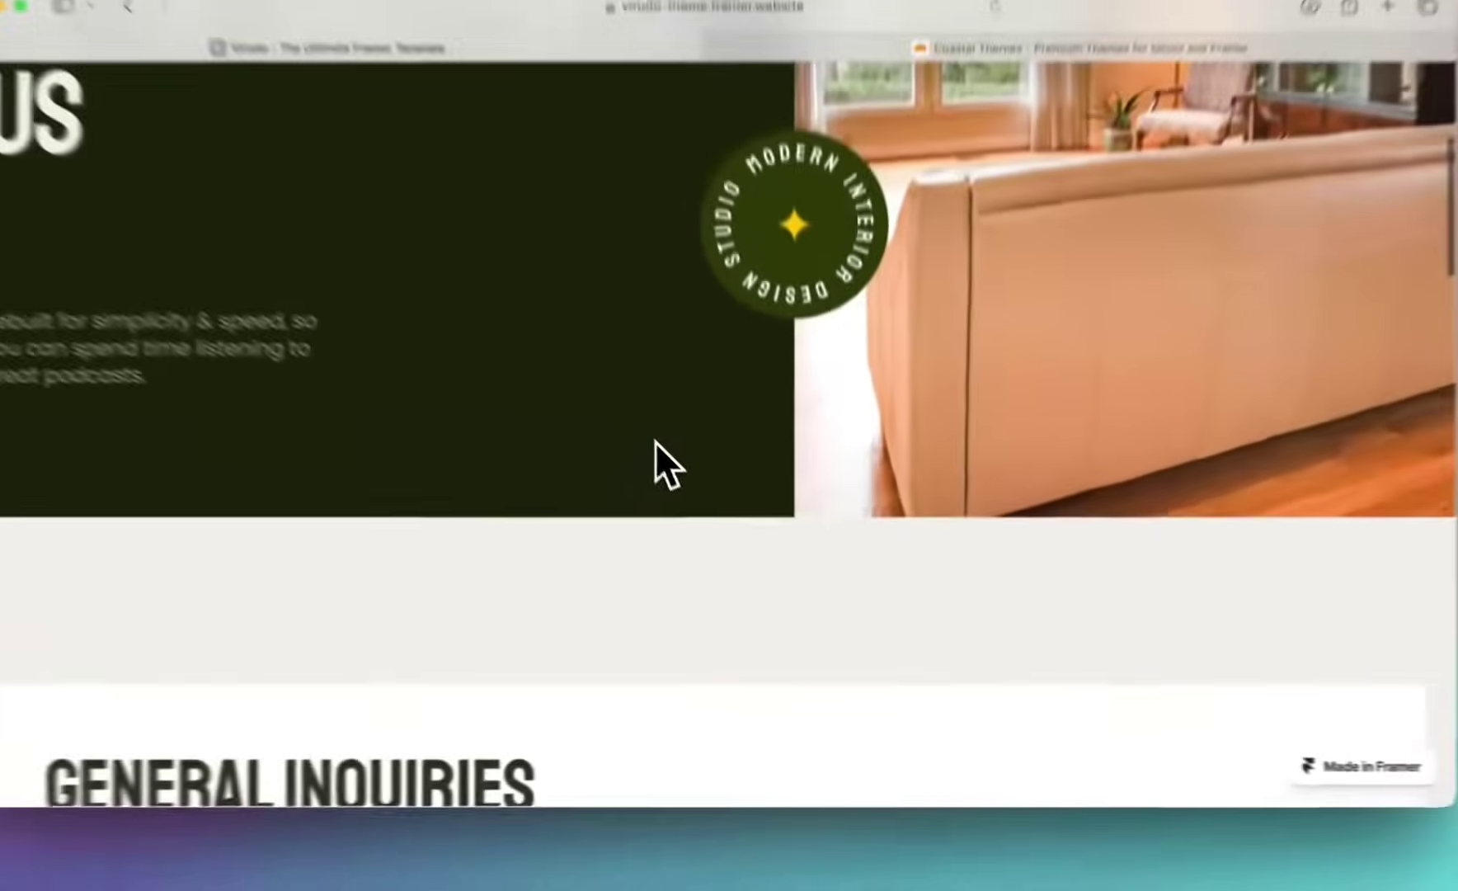
scroll(655, 441, down, 3)
scroll(682, 458, down, 2)
scroll(686, 463, down, 2)
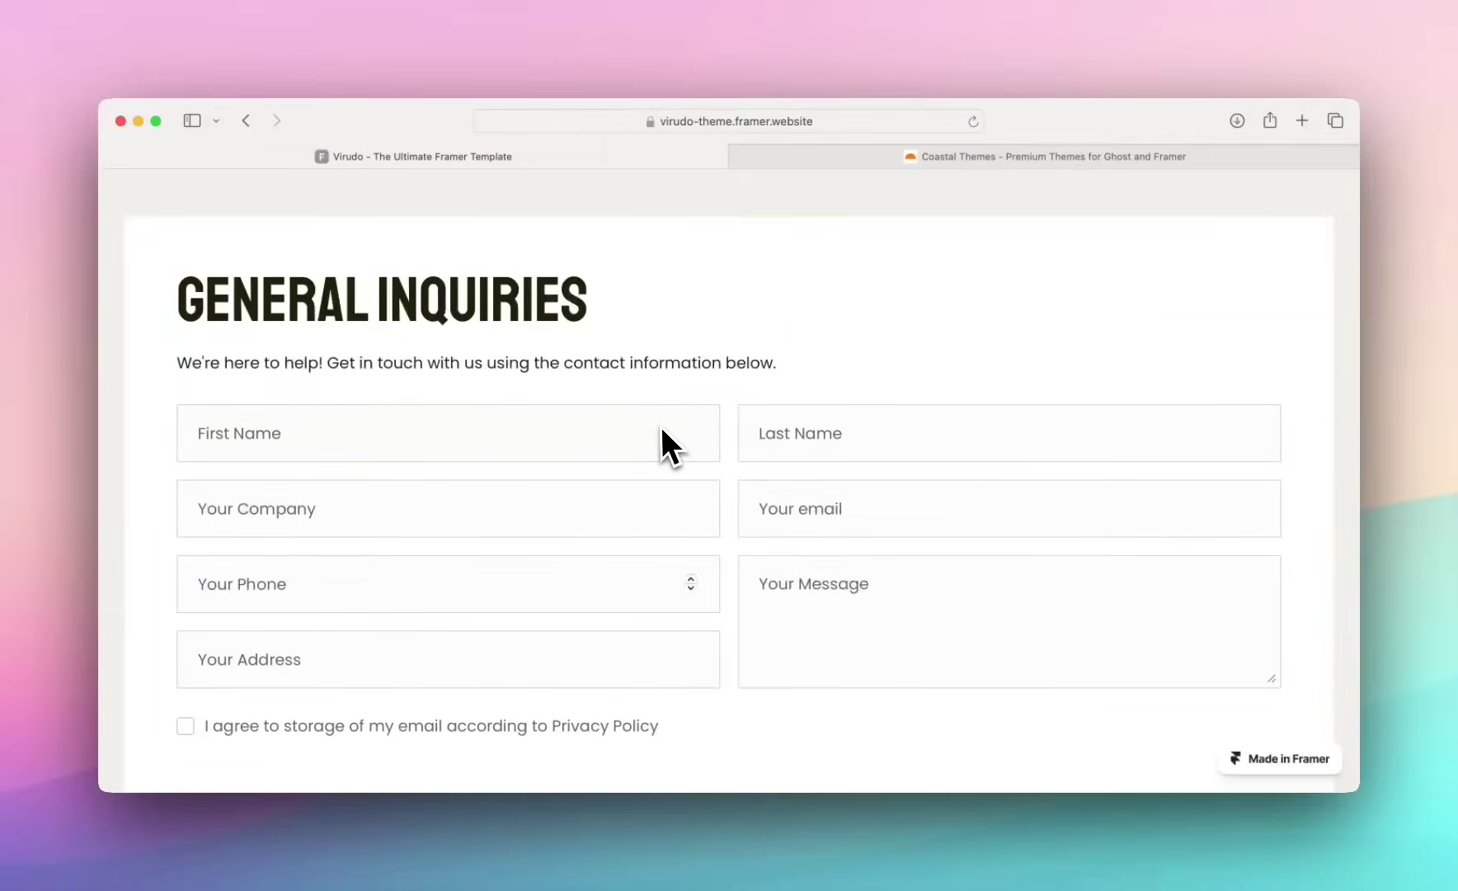
scroll(439, 478, down, 1)
scroll(456, 433, down, 1)
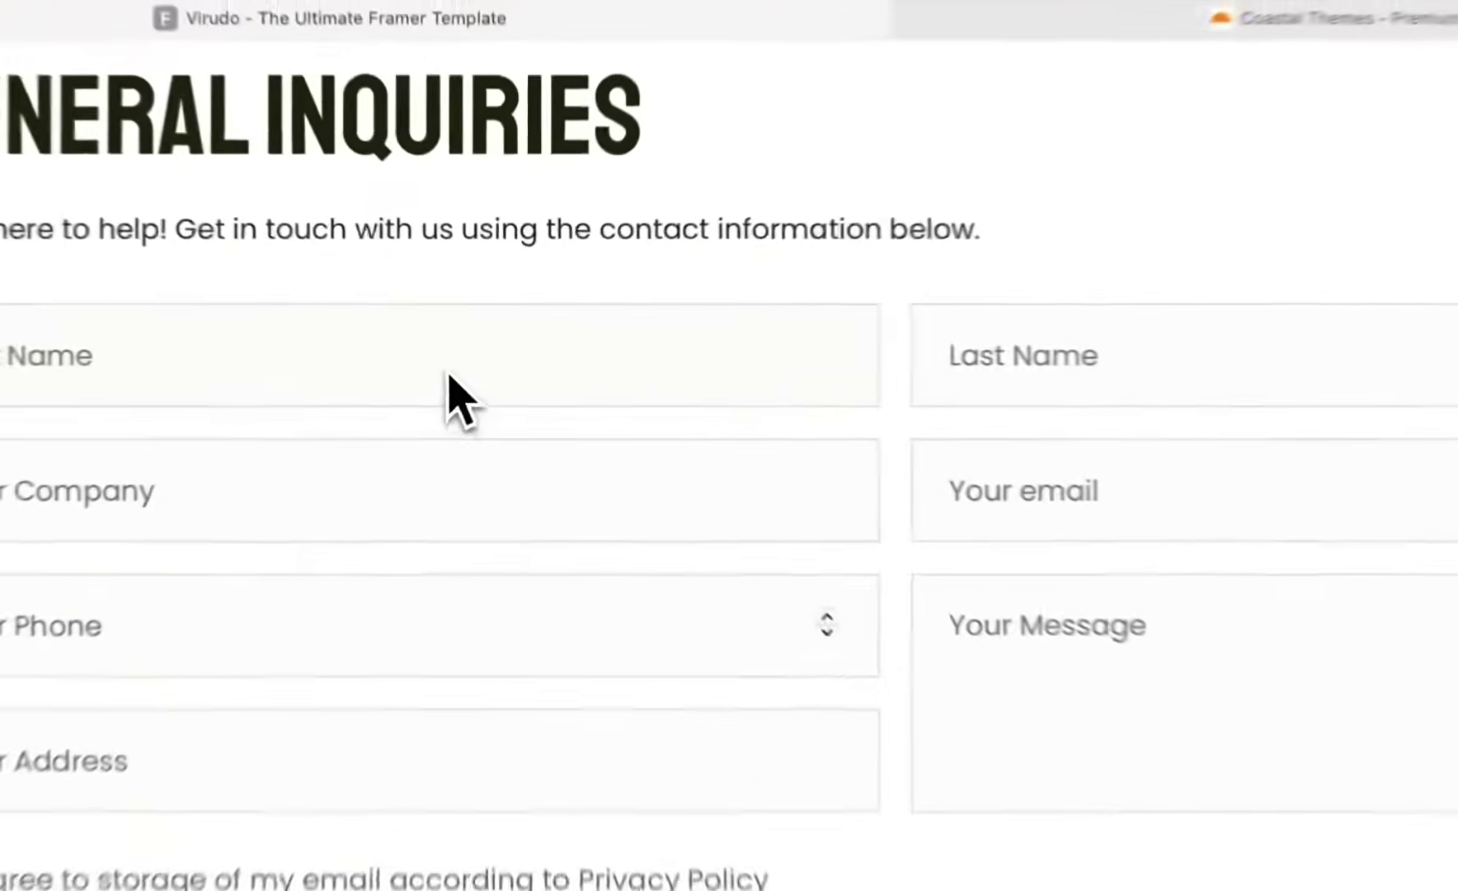
Try the contact form's First Name, Last Name, email and company fields
click(500, 363)
click(781, 354)
click(1025, 527)
click(723, 547)
click(854, 267)
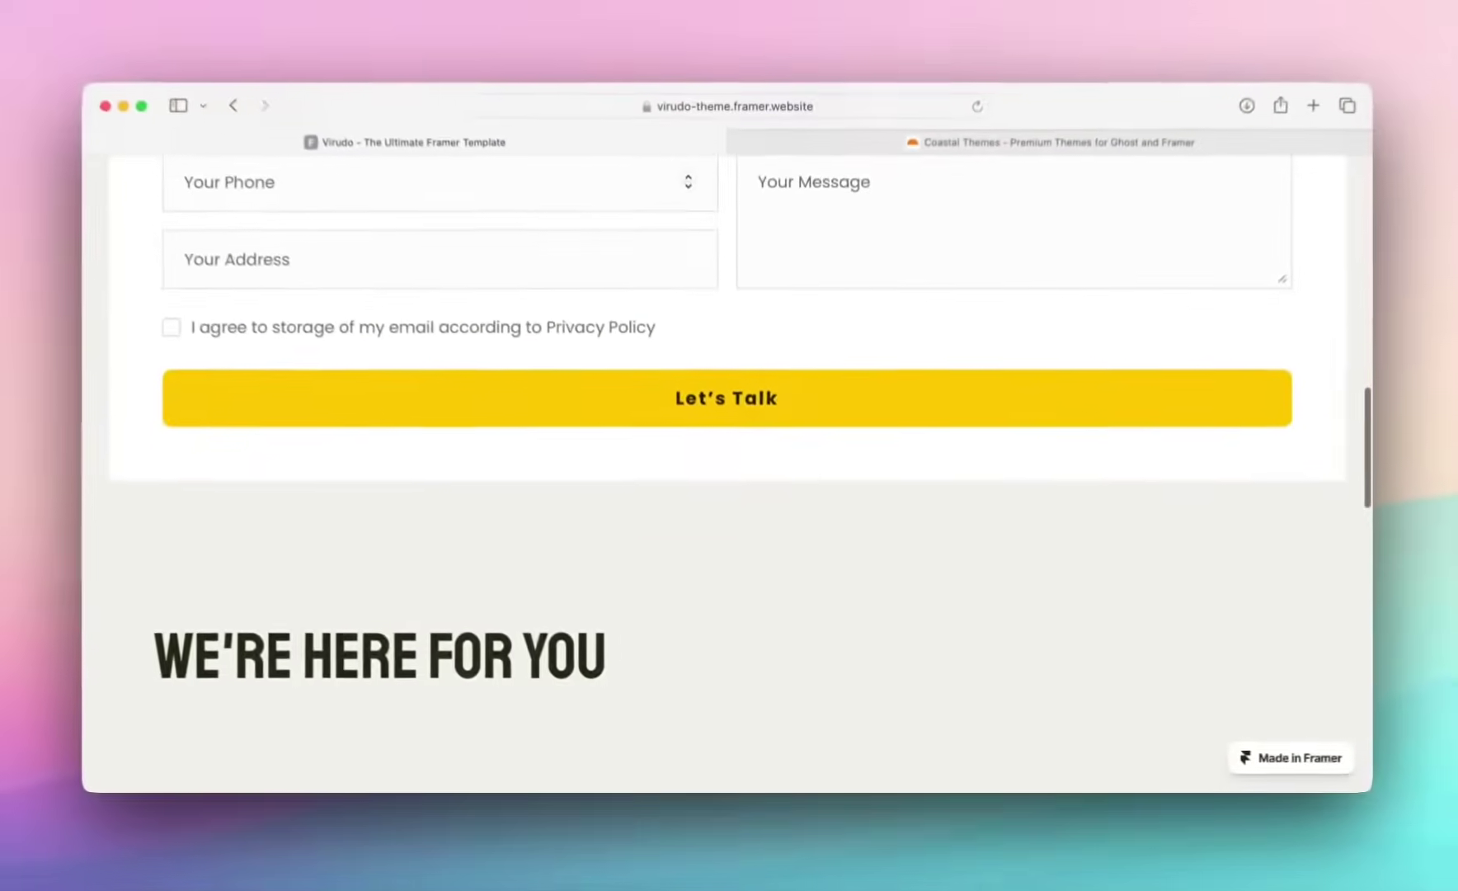
scroll(758, 674, down, 5)
scroll(753, 657, down, 3)
scroll(755, 657, up, 5)
scroll(753, 657, up, 3)
scroll(754, 669, up, 5)
scroll(755, 668, up, 2)
scroll(754, 669, up, 5)
Return to Virudo home, then open the Virudo template from Coastal Themes' Framer themes list
click(177, 239)
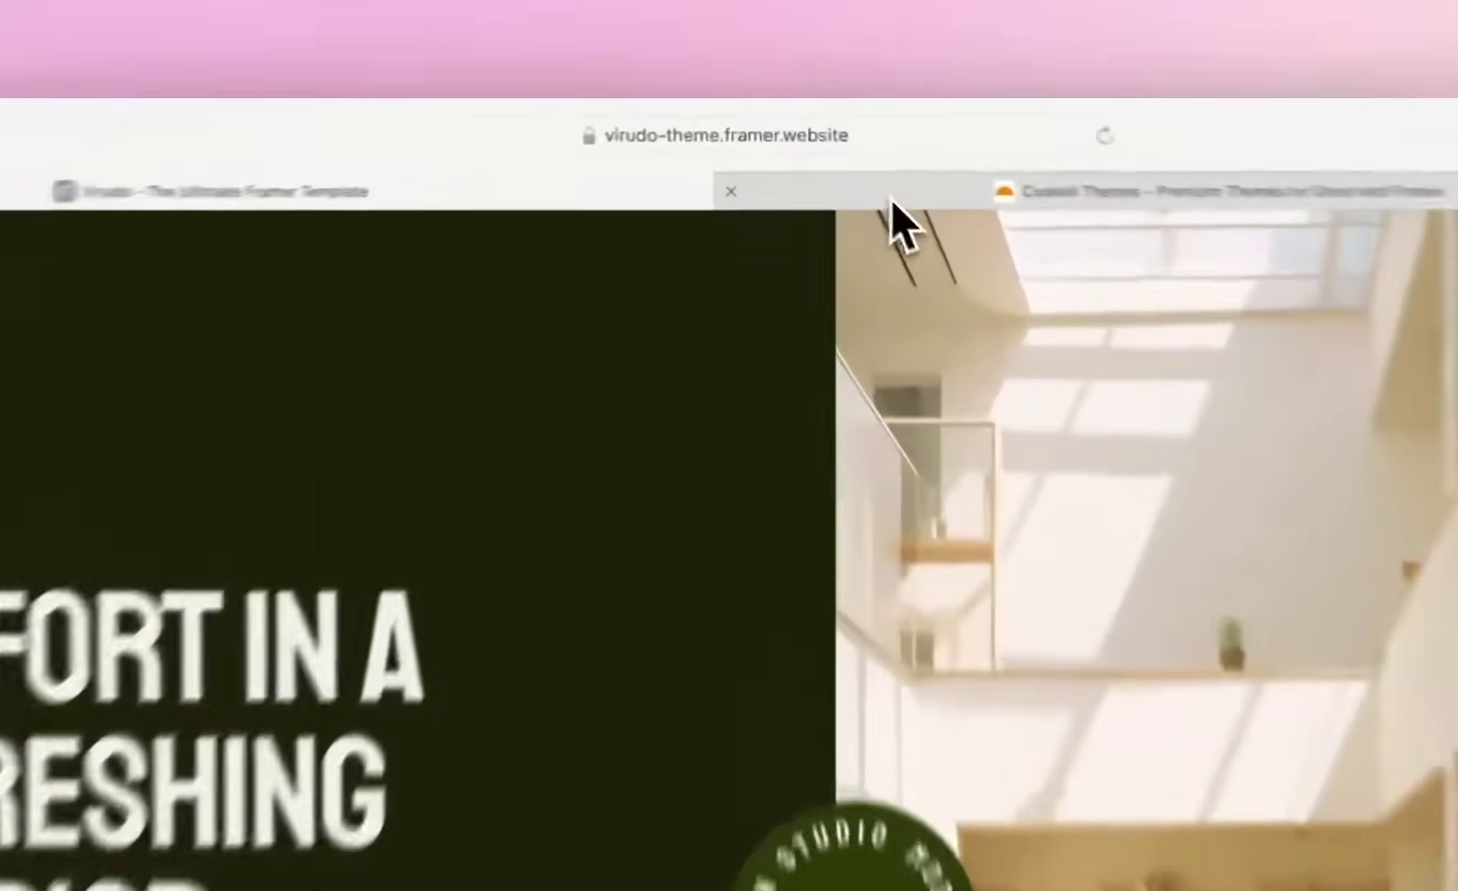
click(842, 160)
mouse_move(484, 322)
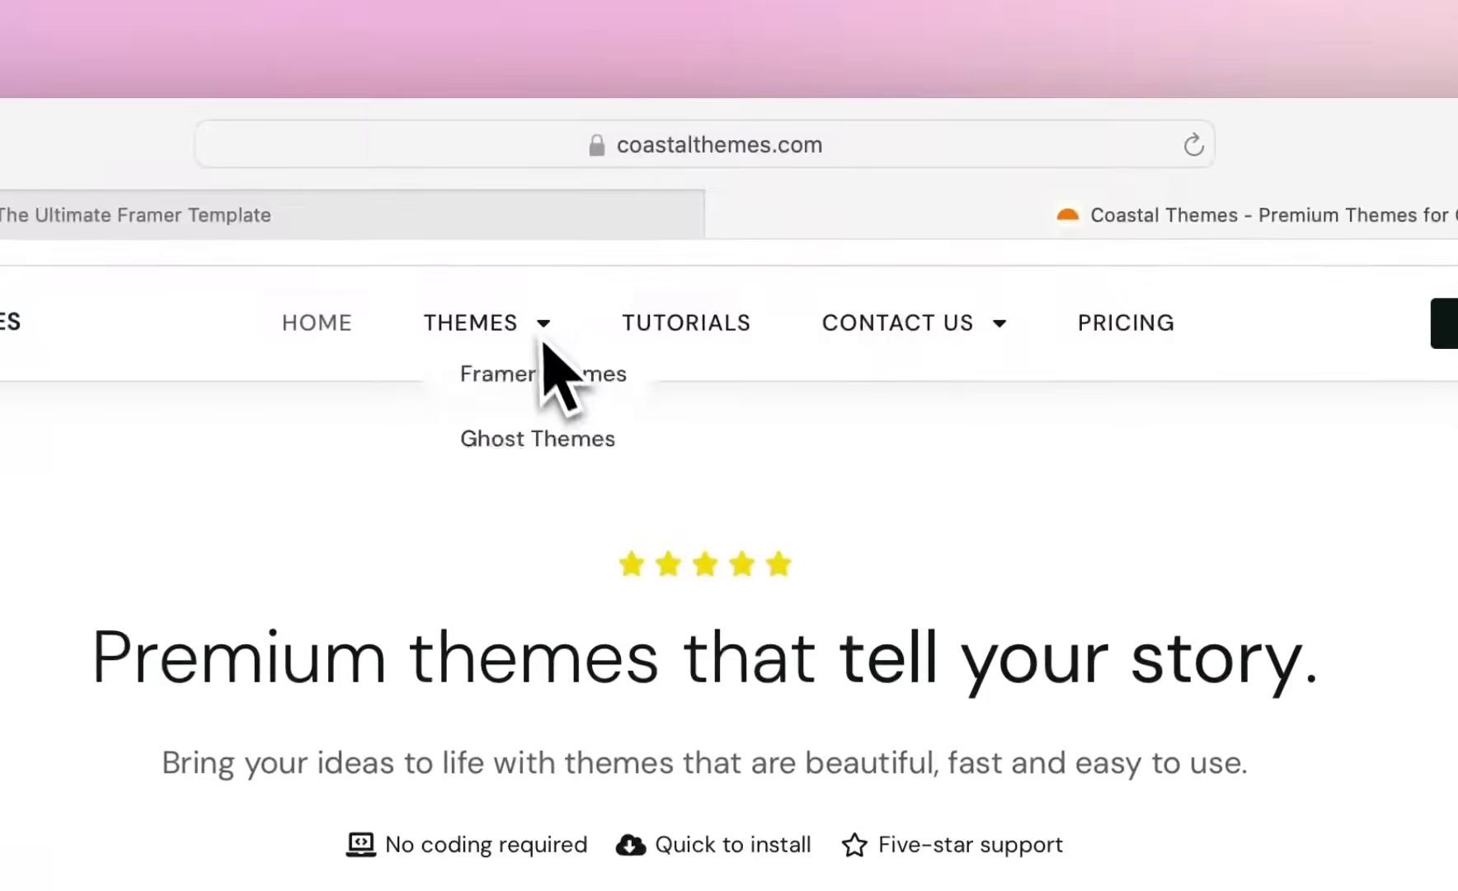
click(544, 388)
scroll(628, 585, down, 5)
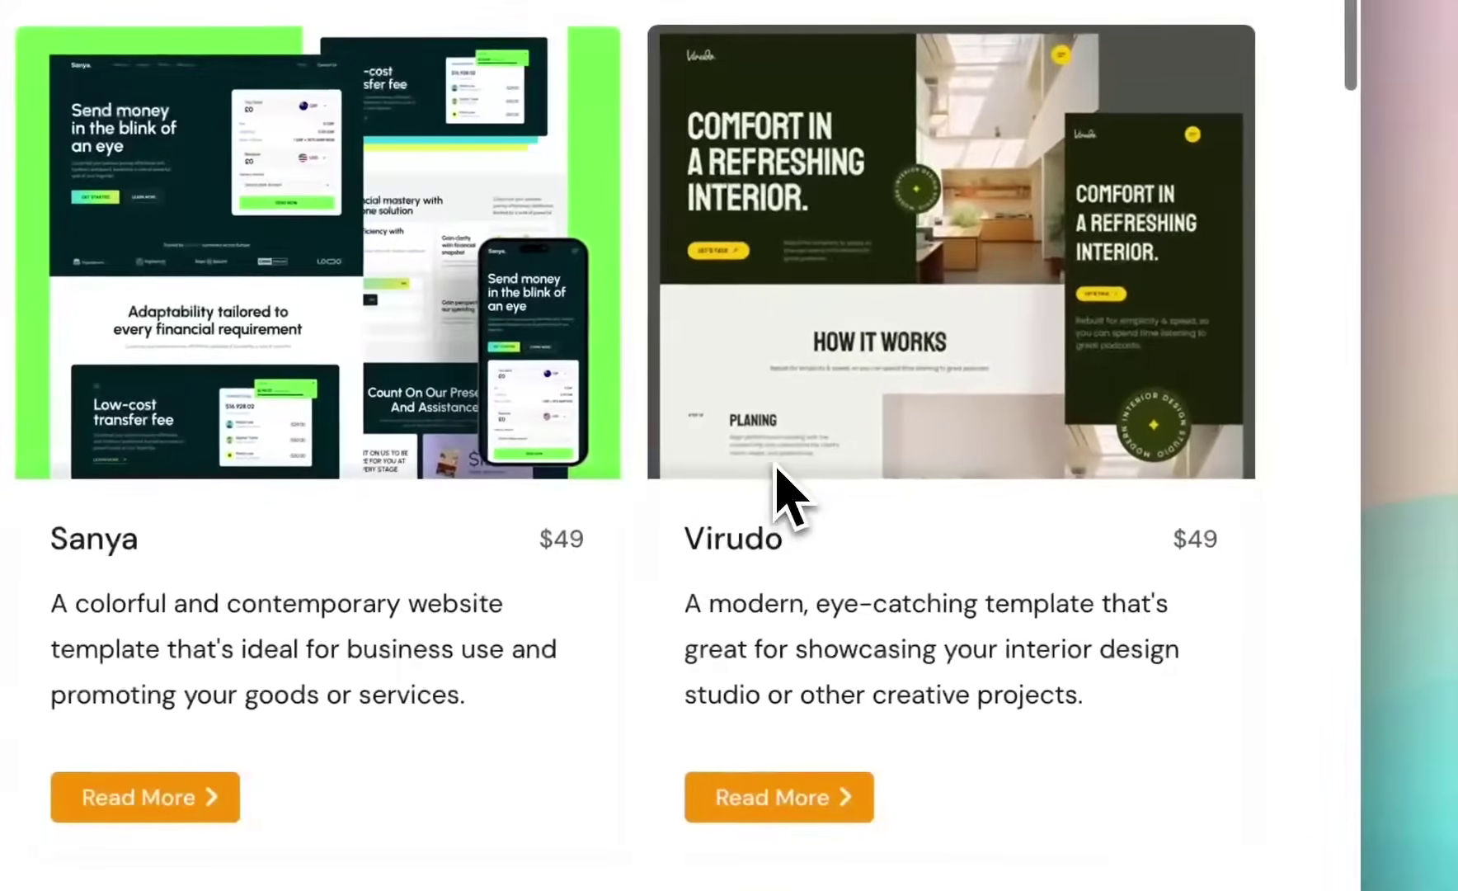
click(782, 494)
scroll(781, 491, down, 3)
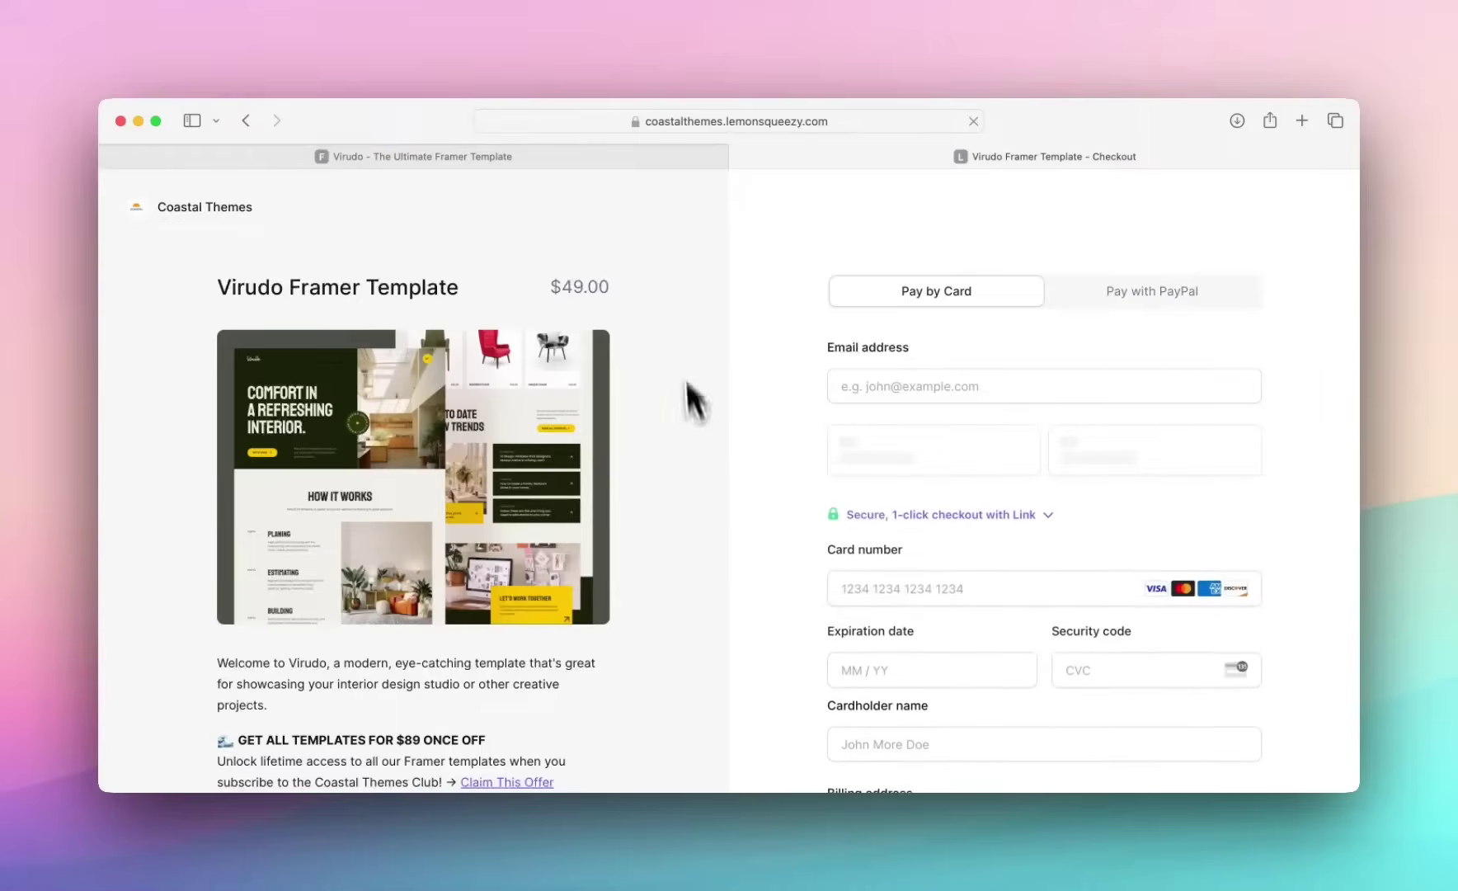
Go back from checkout to the Virudo product page, then to the Coastal Themes home
click(244, 120)
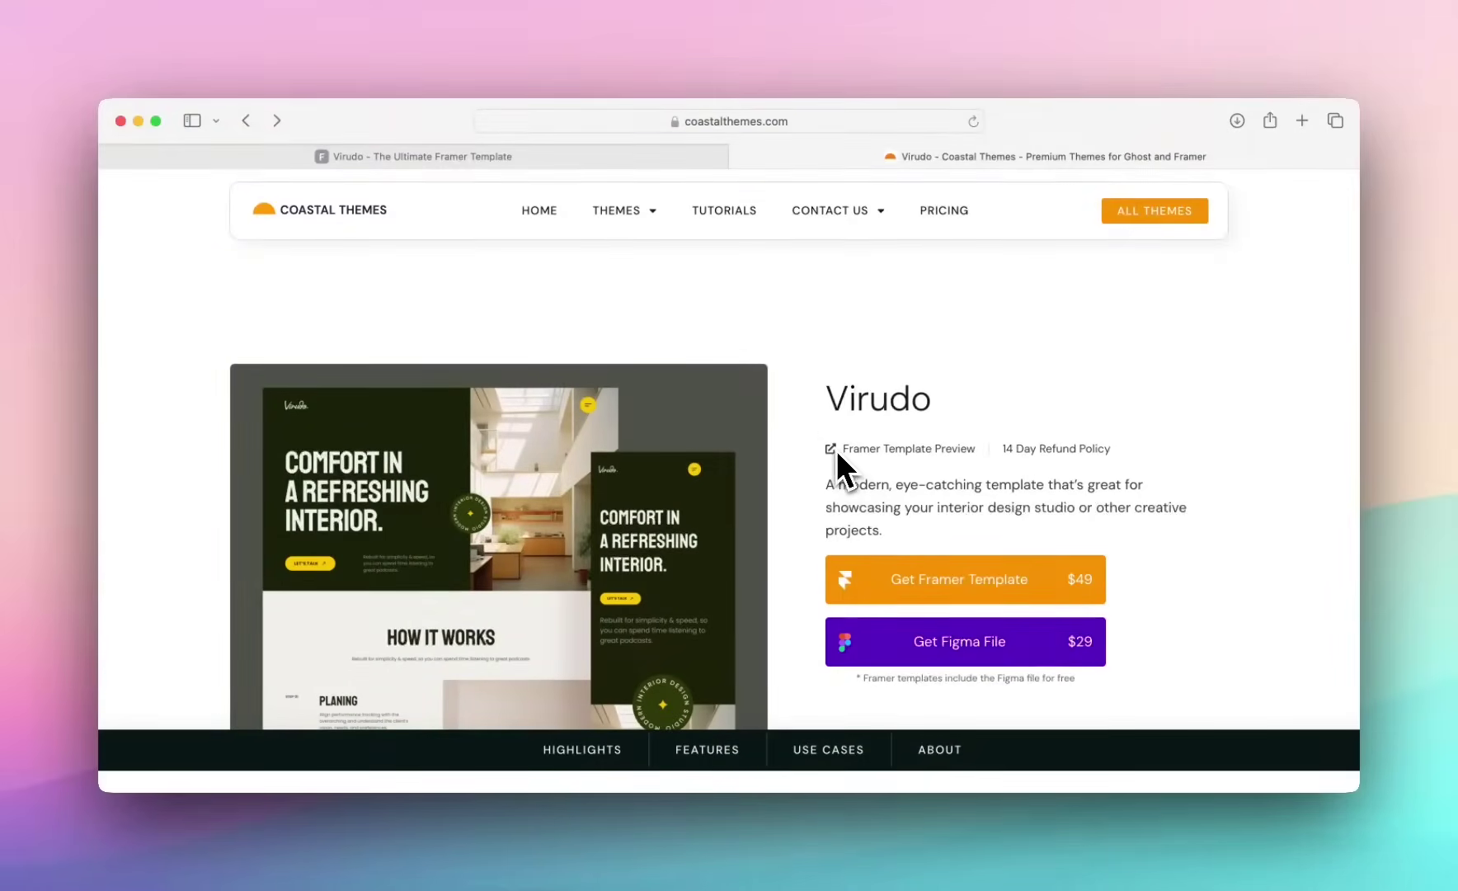
click(349, 219)
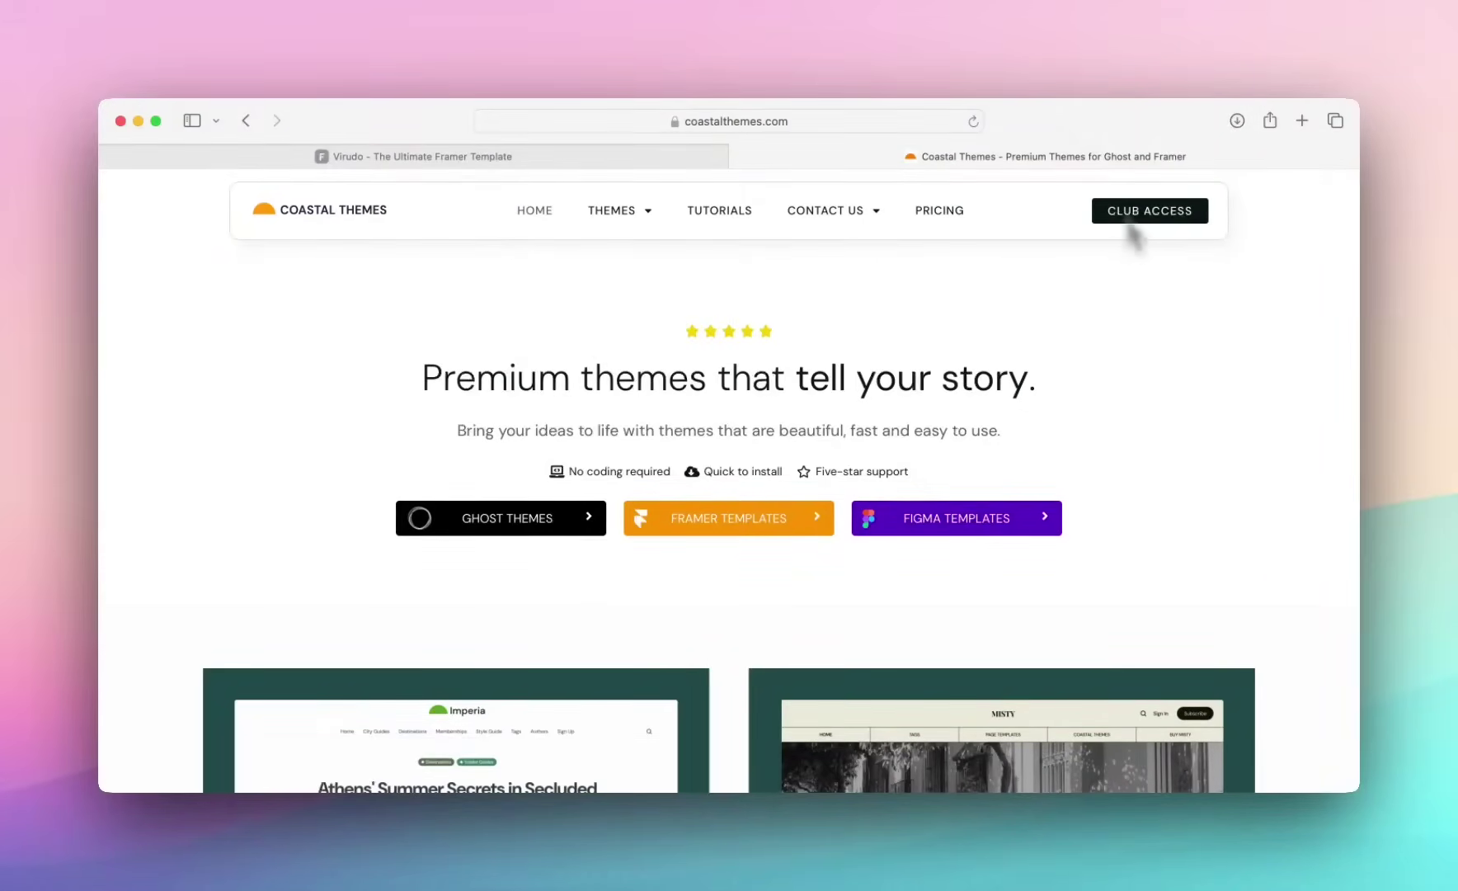
Open the $89.00 Coastal Themes Club lifetime-access checkout from the header's Club Access
click(1105, 216)
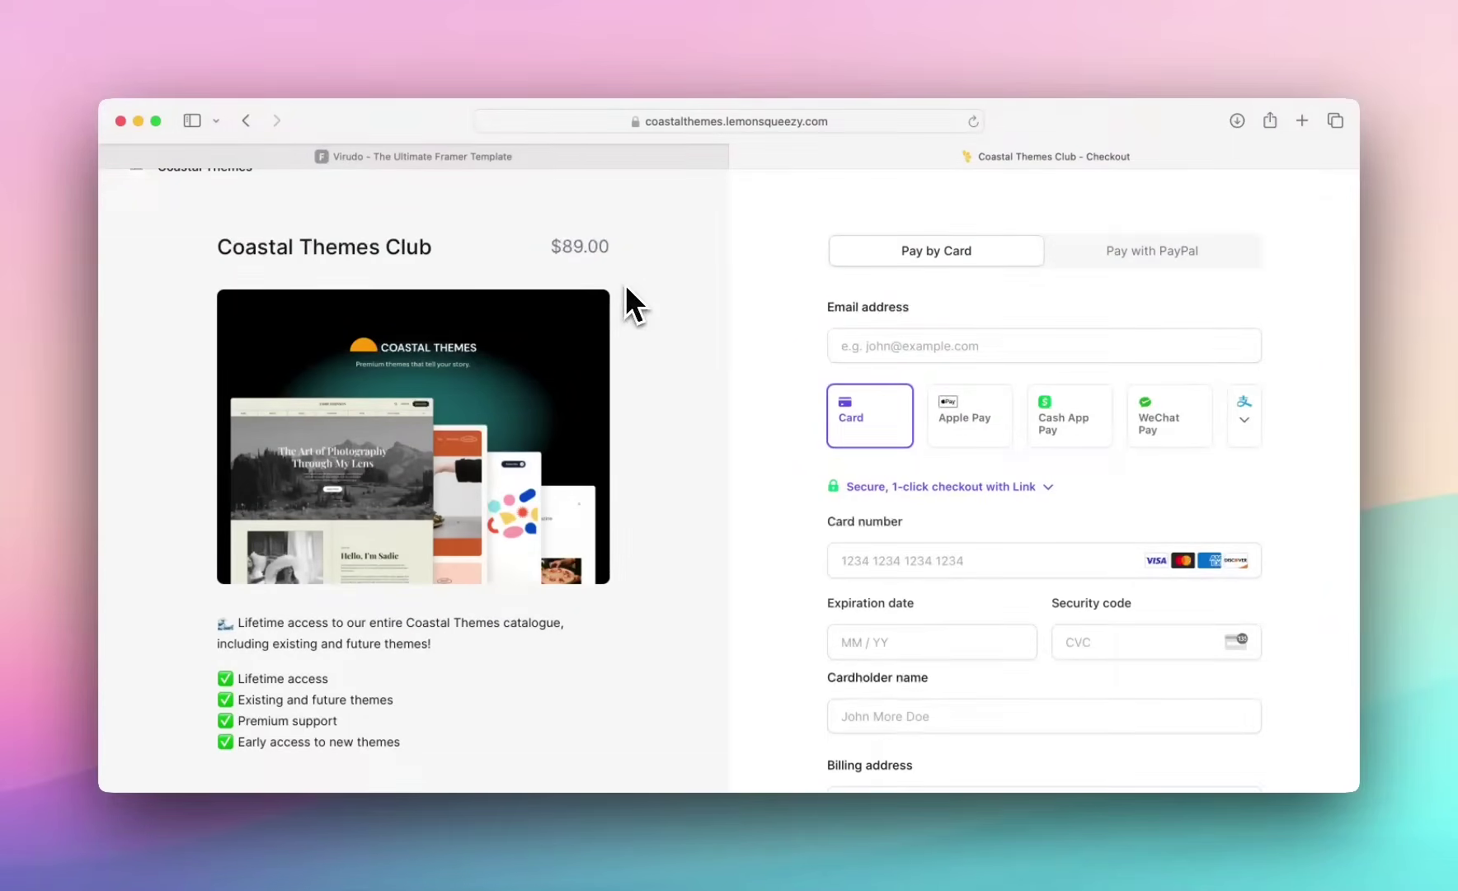
scroll(626, 285, up, 1)
scroll(629, 303, up, 2)
Leave the Club checkout for the Coastal Themes home, then switch back to the Virudo tab
click(246, 120)
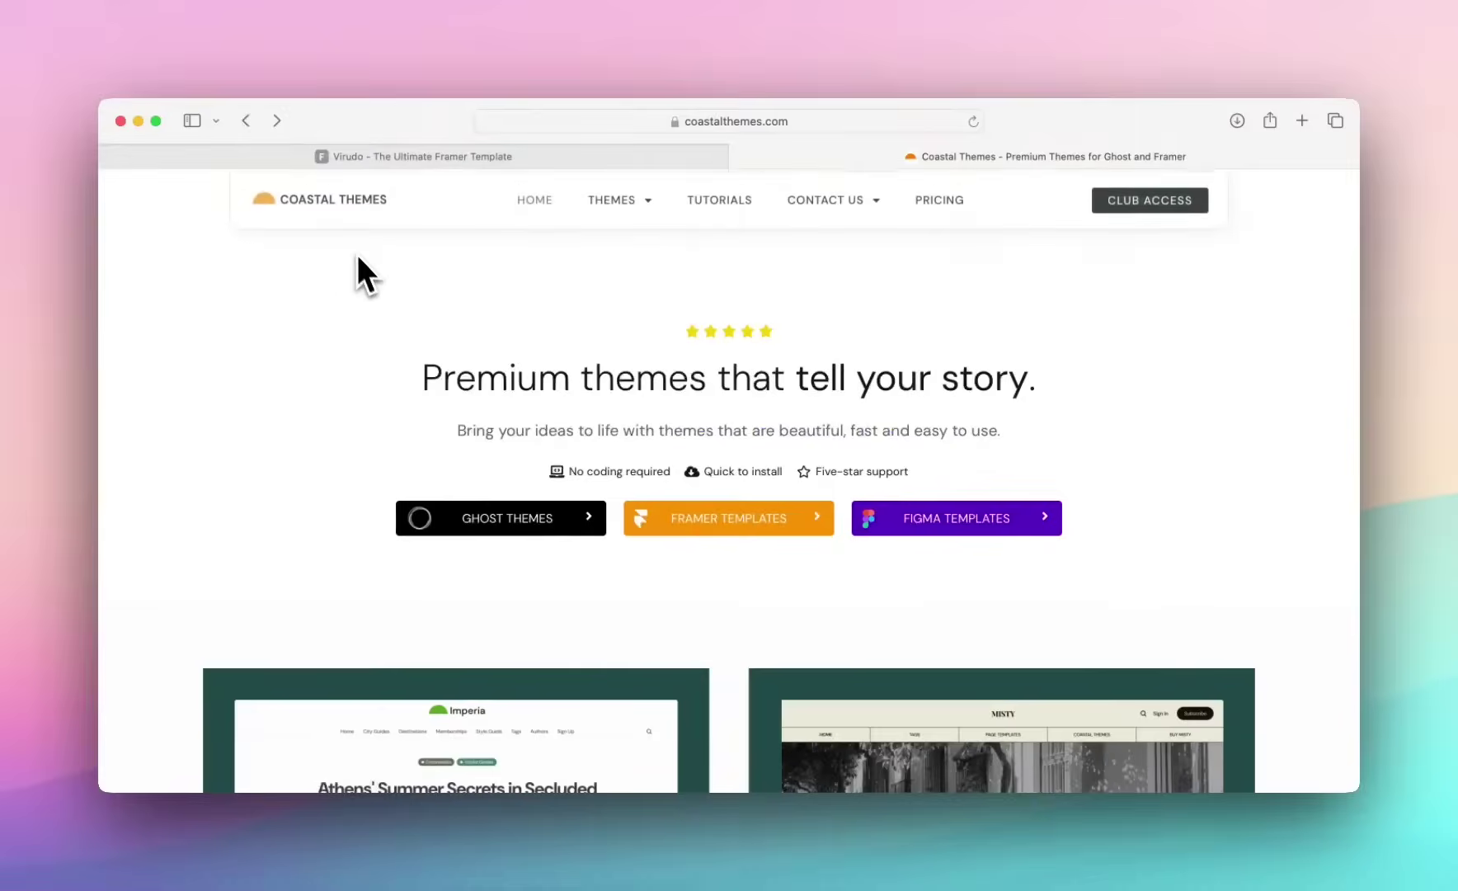
click(326, 162)
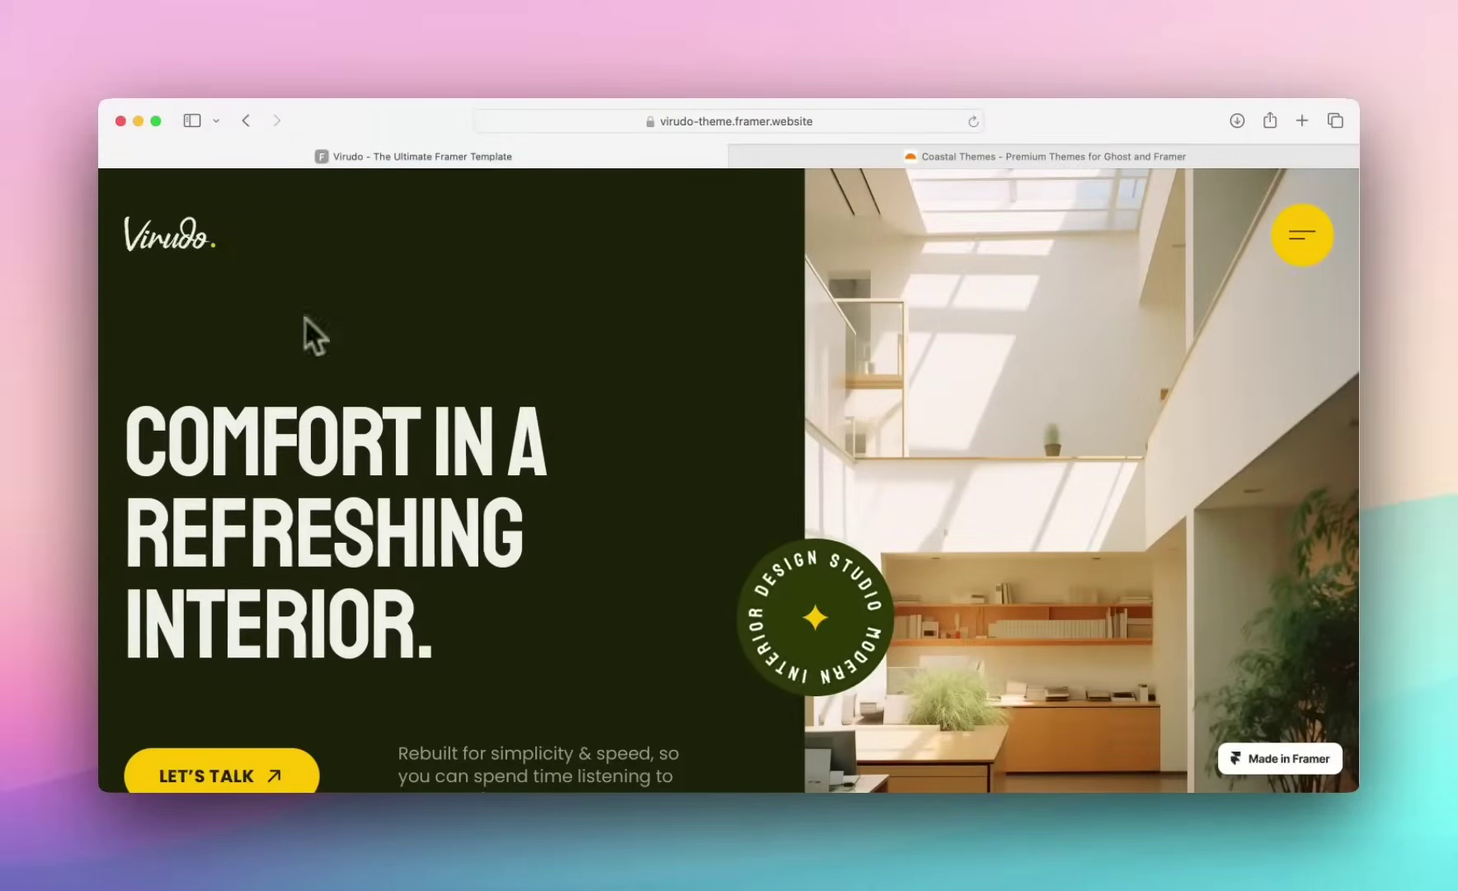